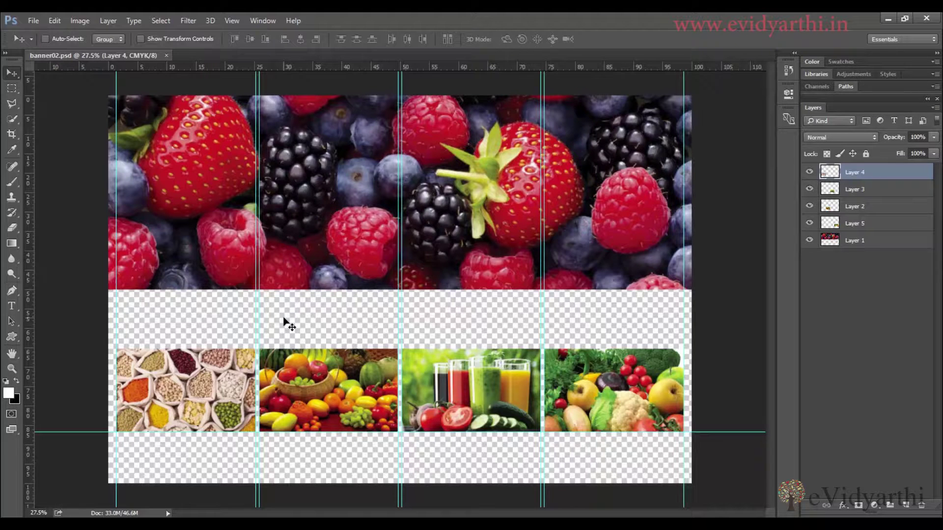
Step: Open the File menu in the banner02.psd layout
click(33, 20)
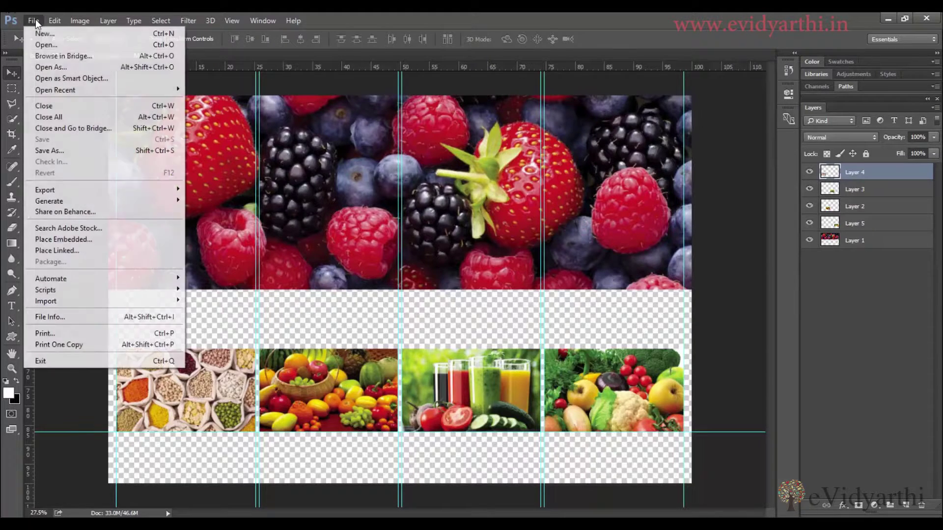
Step: Browse to the Chapter 4 folder in Bridge and open Food & Nutrition.psd
click(48, 55)
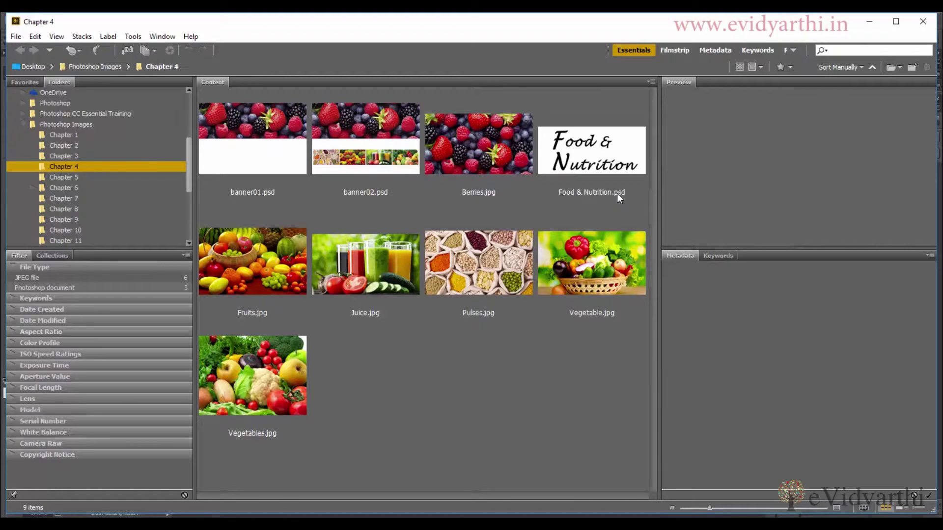
click(596, 169)
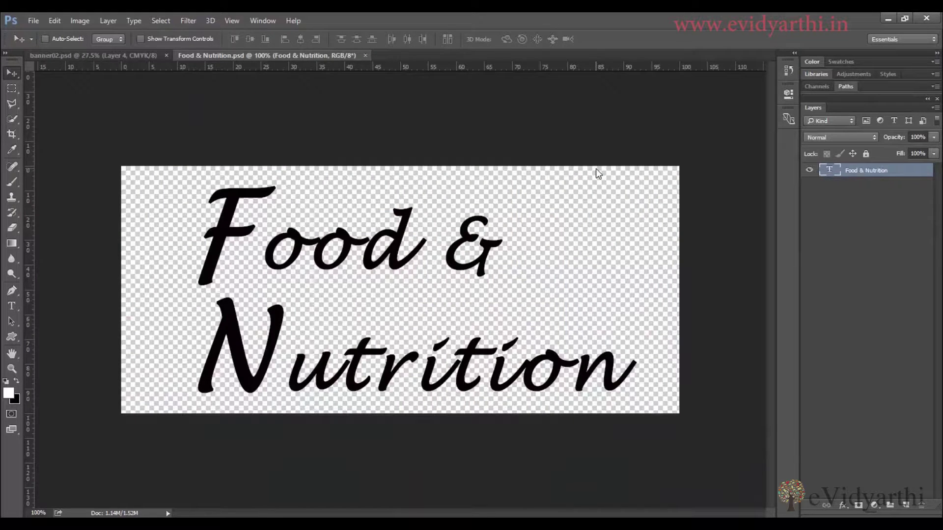
Step: Tile both open documents vertically side by side
click(257, 22)
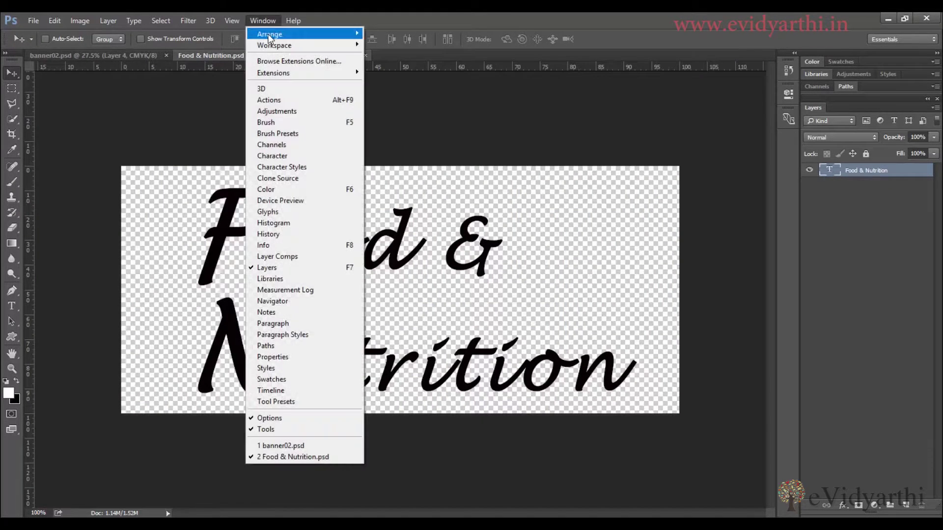
mouse_move(274, 34)
click(436, 34)
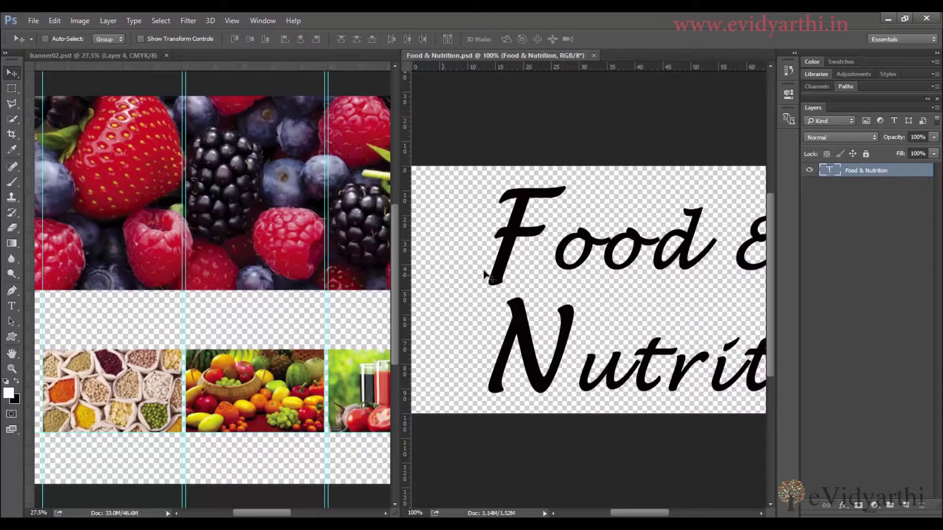
Step: Drag the Food & Nutrition text into banner02.psd and close the source file
drag(595, 235, 225, 276)
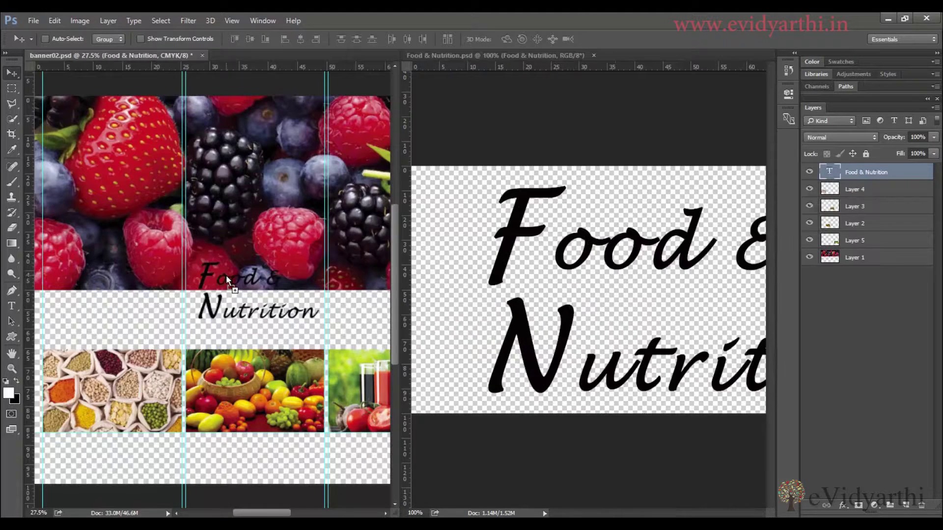
click(562, 206)
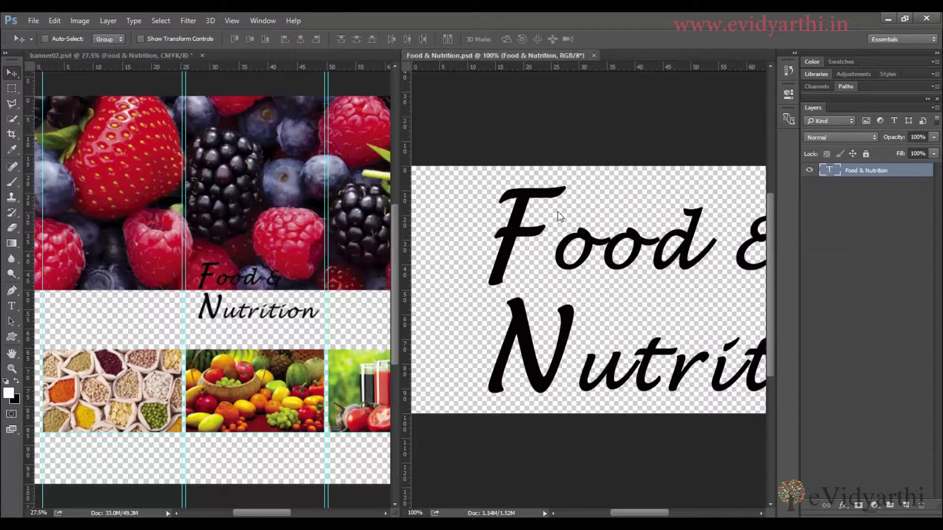
click(593, 55)
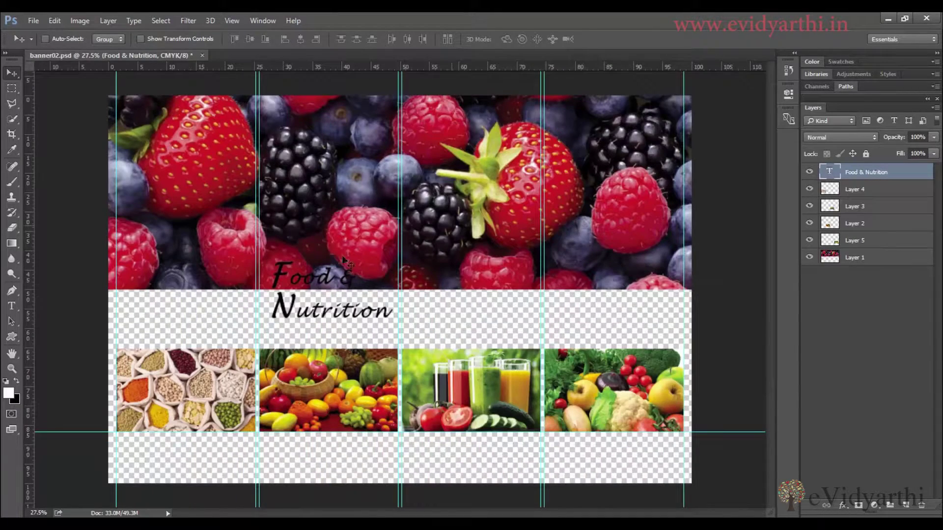
Step: Move the Food & Nutrition title to the top-left and scale it up across the berries
drag(335, 285, 192, 141)
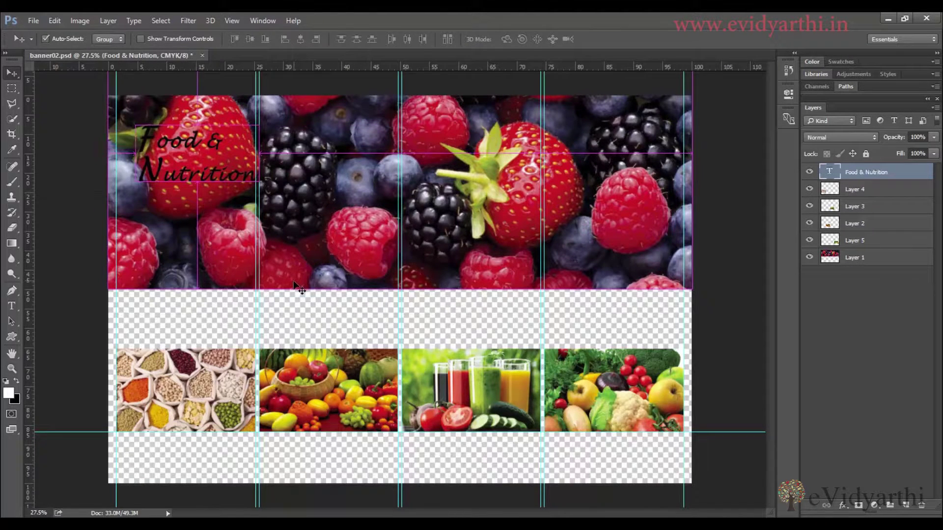
key(ctrl+t)
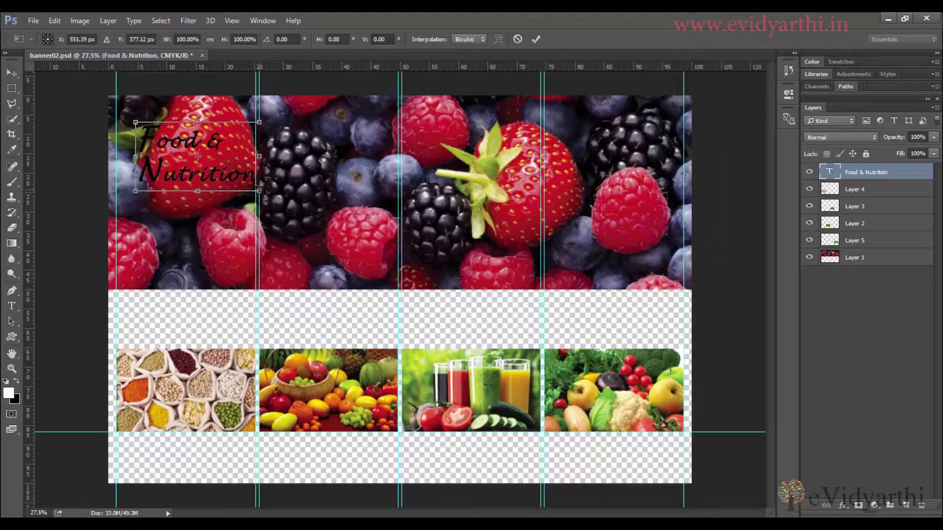
drag(260, 191, 431, 220)
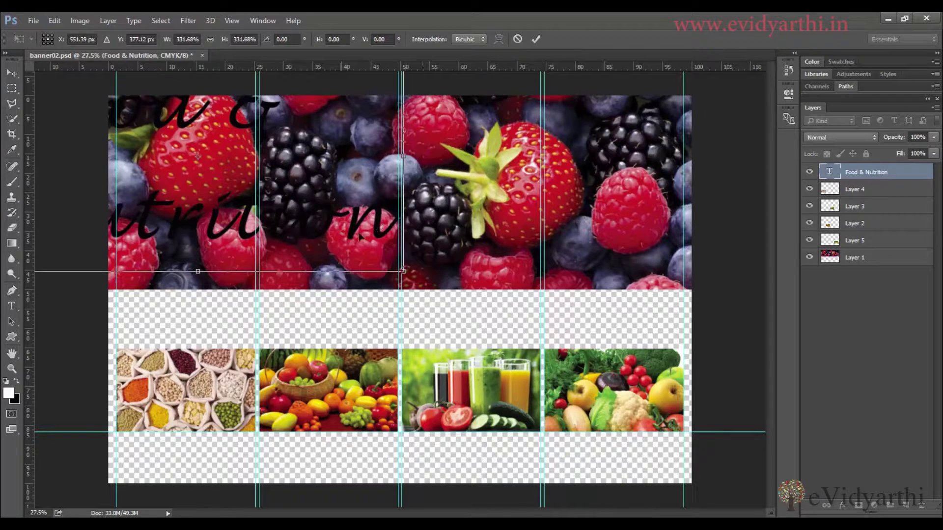
drag(366, 241, 453, 276)
key(Return)
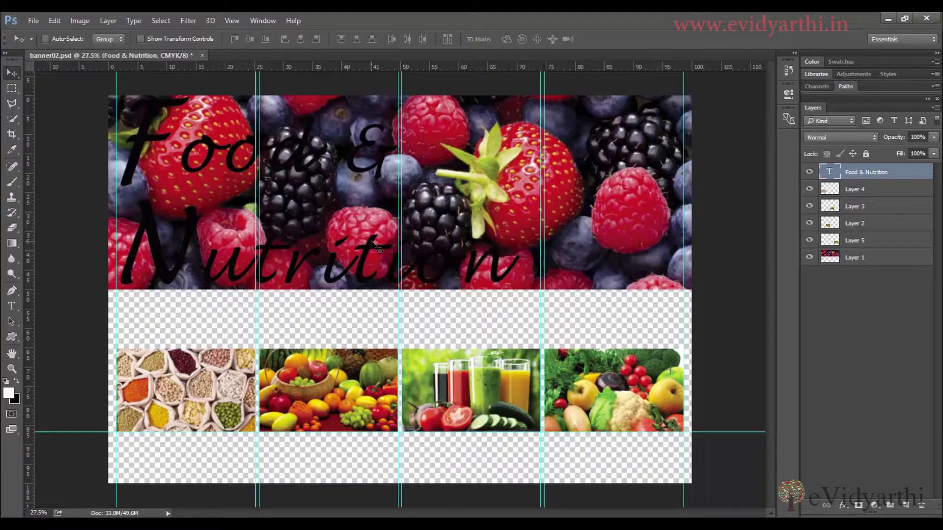
key(ctrl)
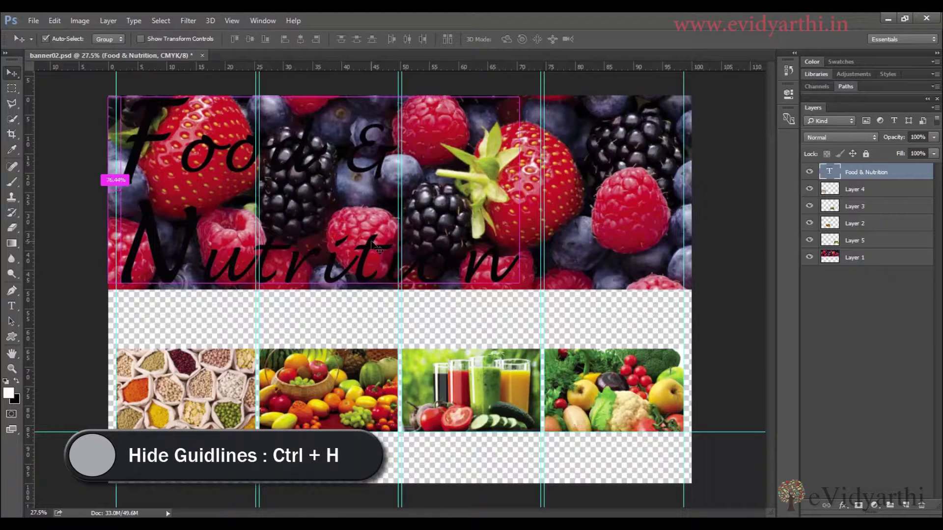
Step: Hide the guides and select the berries photo layer, Layer 1
key(ctrl+h)
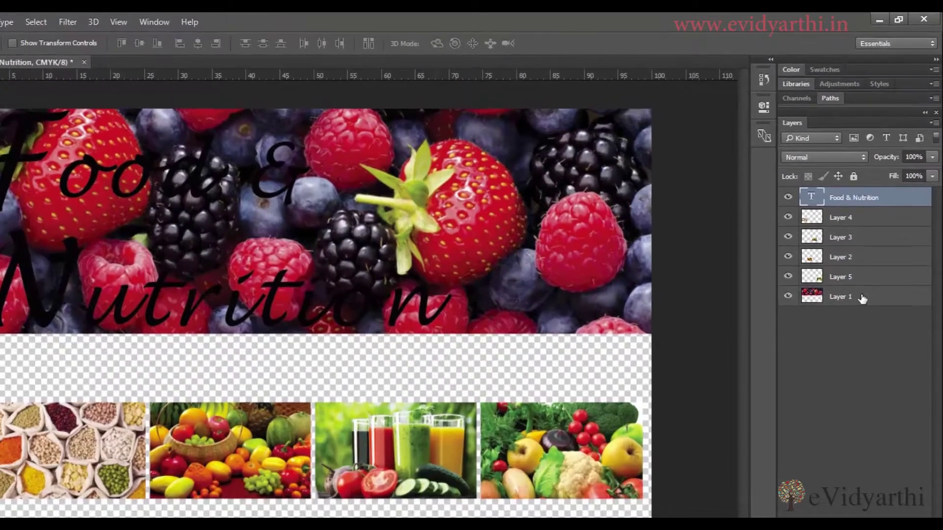
click(862, 297)
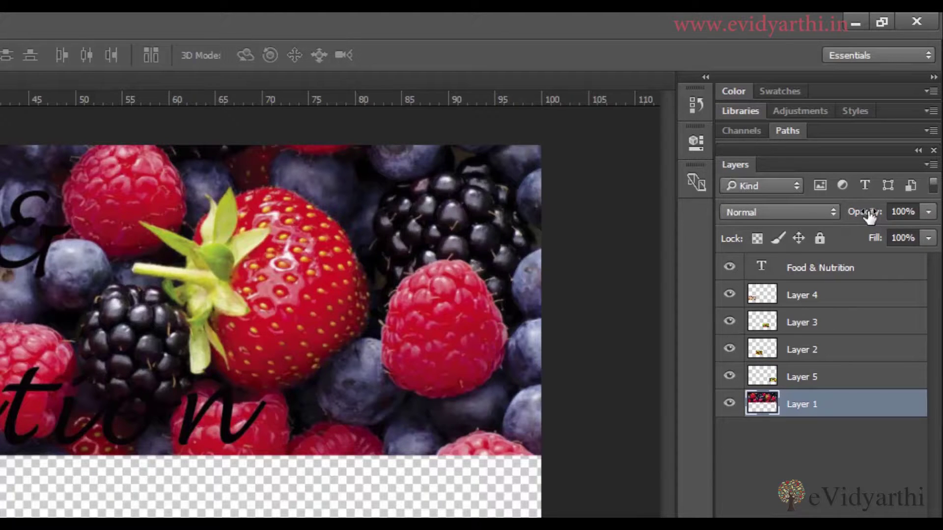
Step: Set Layer 1's opacity to 50%, then fine-tune it down to 40%
drag(866, 218, 843, 218)
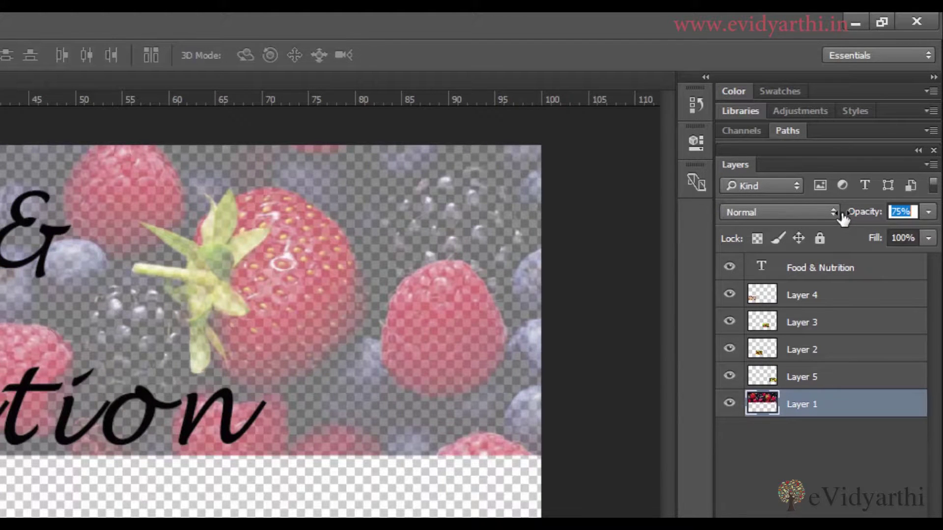
drag(845, 218, 882, 215)
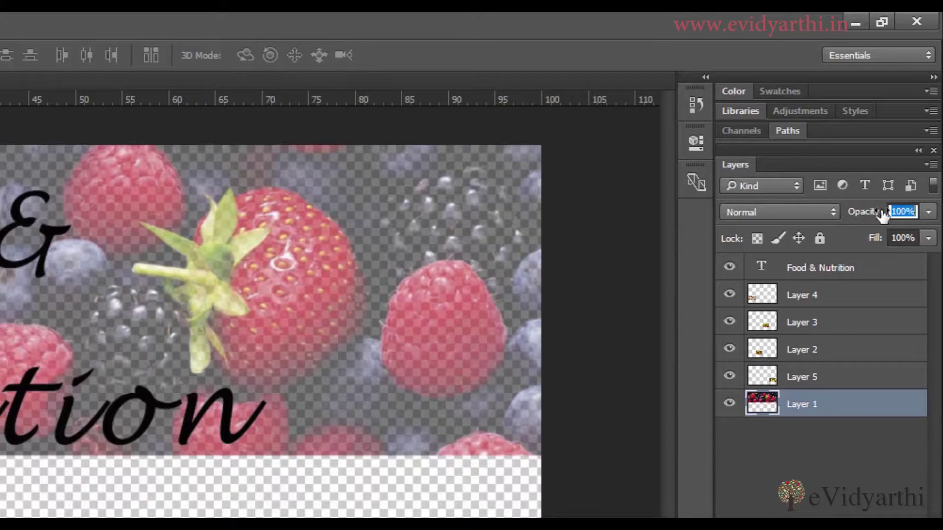
click(894, 215)
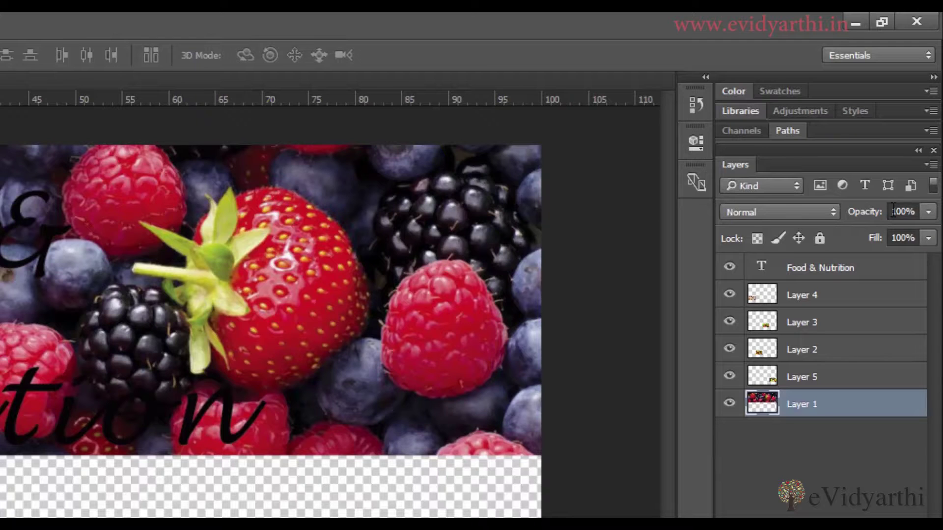
drag(892, 211, 915, 211)
text(50)
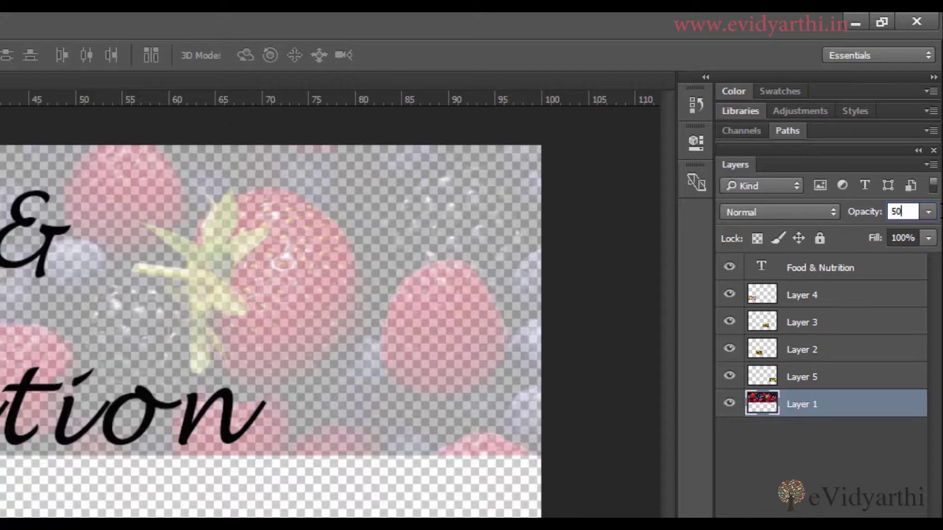
click(928, 212)
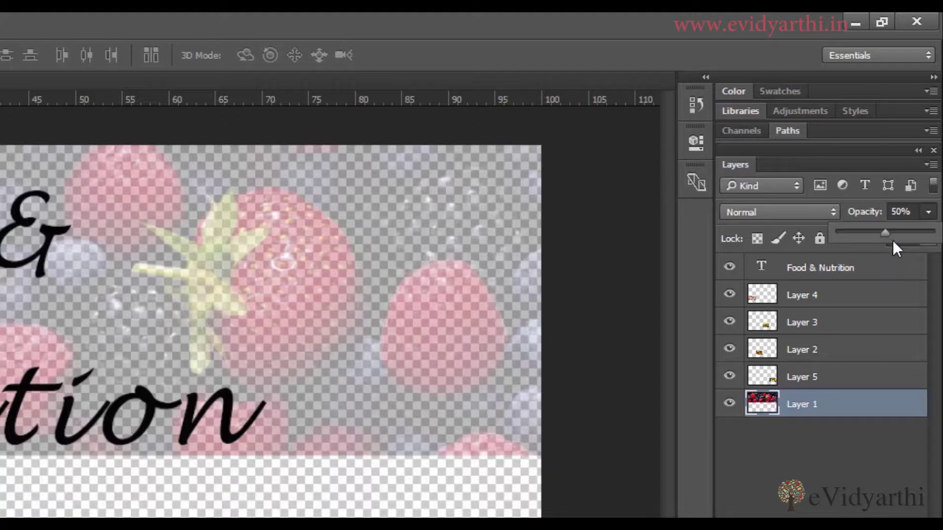
drag(887, 233, 876, 264)
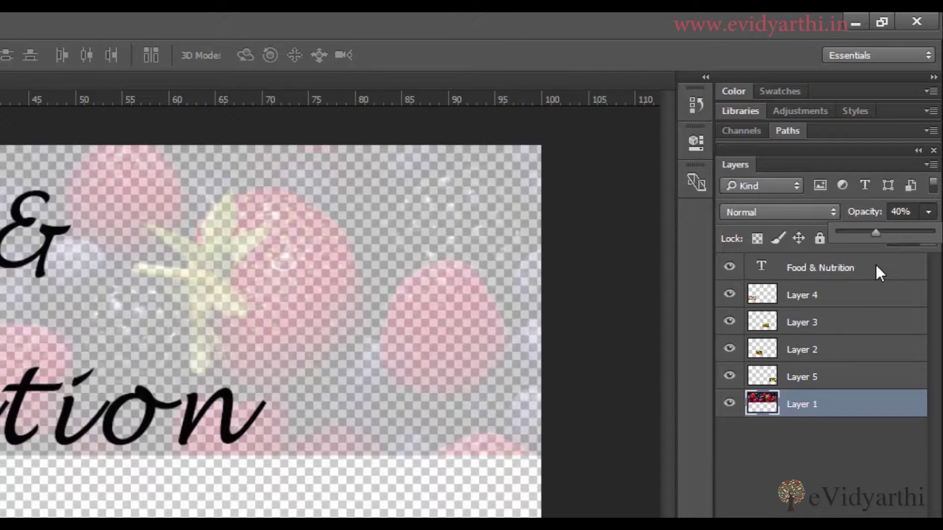
click(504, 419)
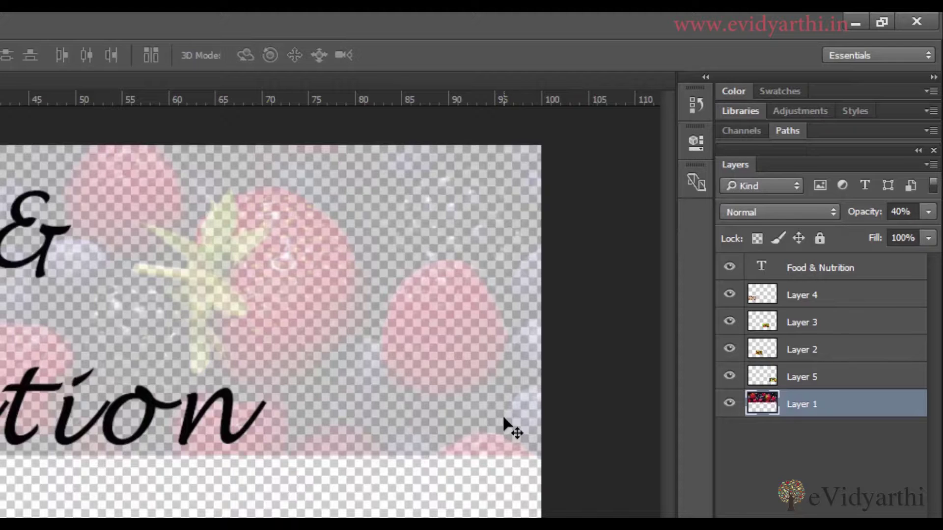
Step: Try Layer 1 opacities with number-key shortcuts, finishing at 75%
key(5)
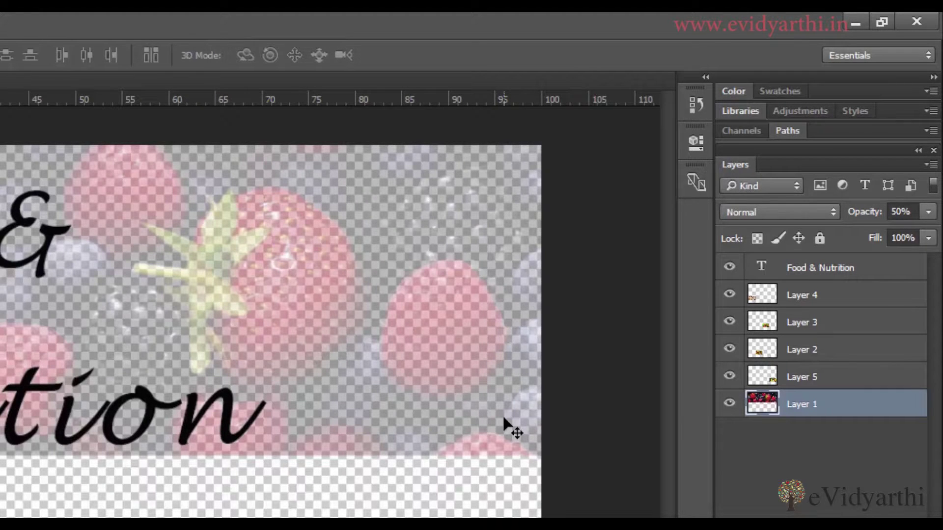
key(7)
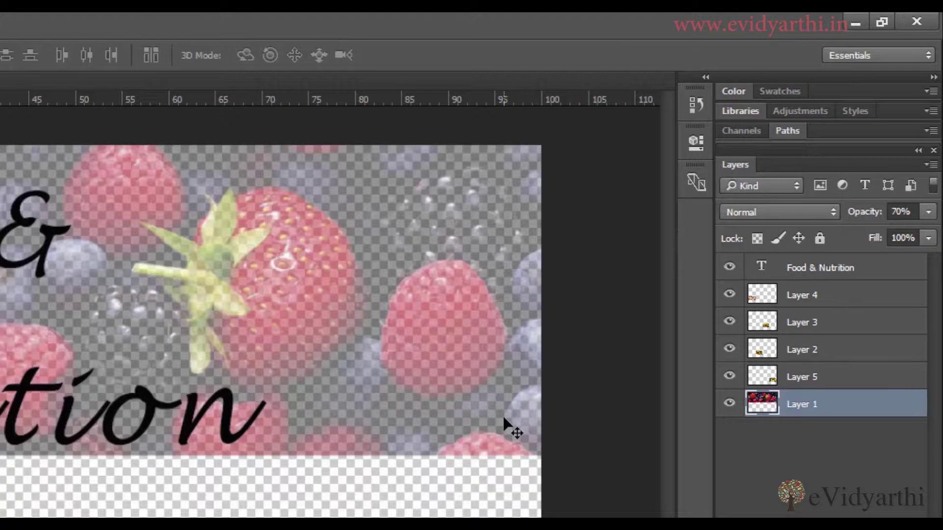
key(0)
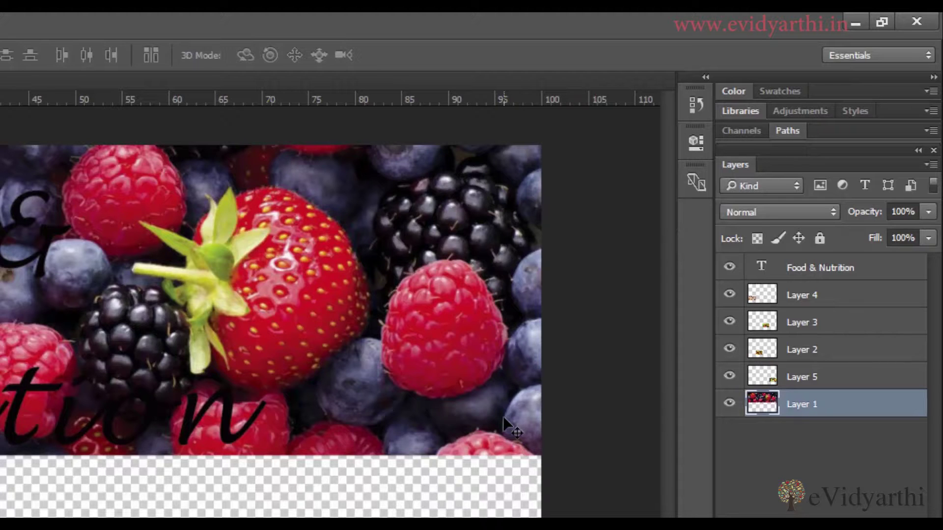
key(0)
key(0)
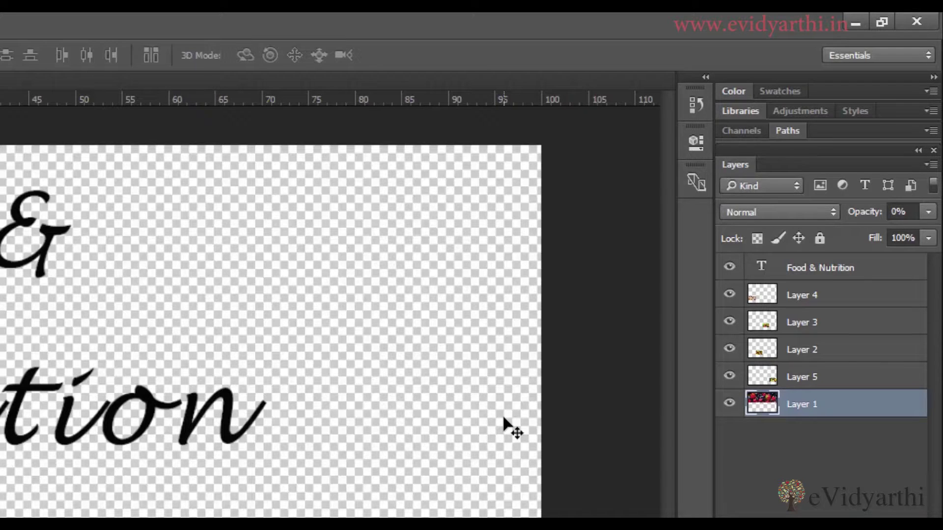
key(7)
key(5)
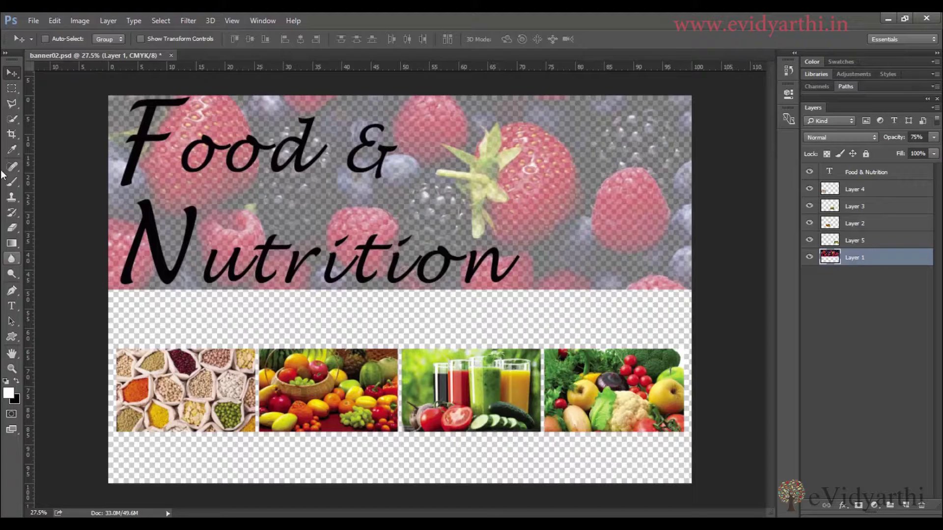
Step: Set the Transparency & Gamut grid size to None in Preferences
click(52, 21)
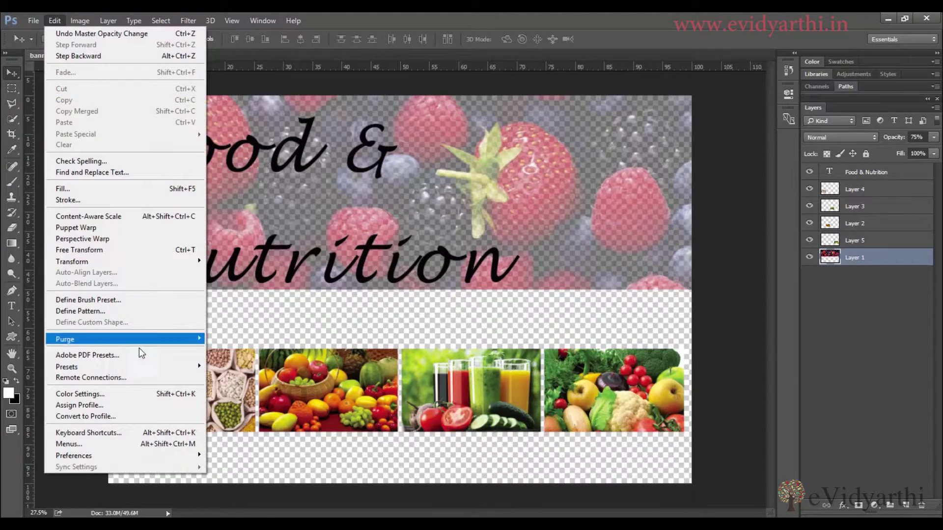
mouse_move(185, 459)
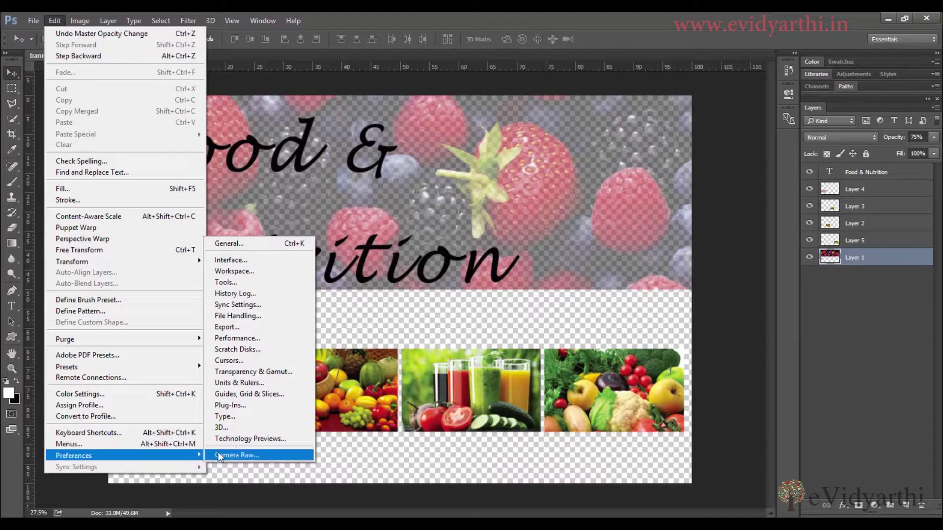
click(234, 374)
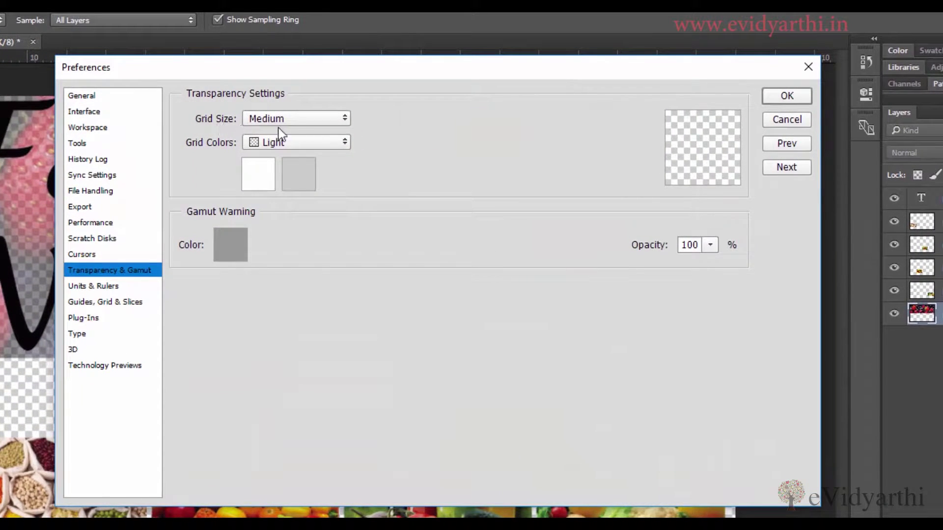
click(319, 117)
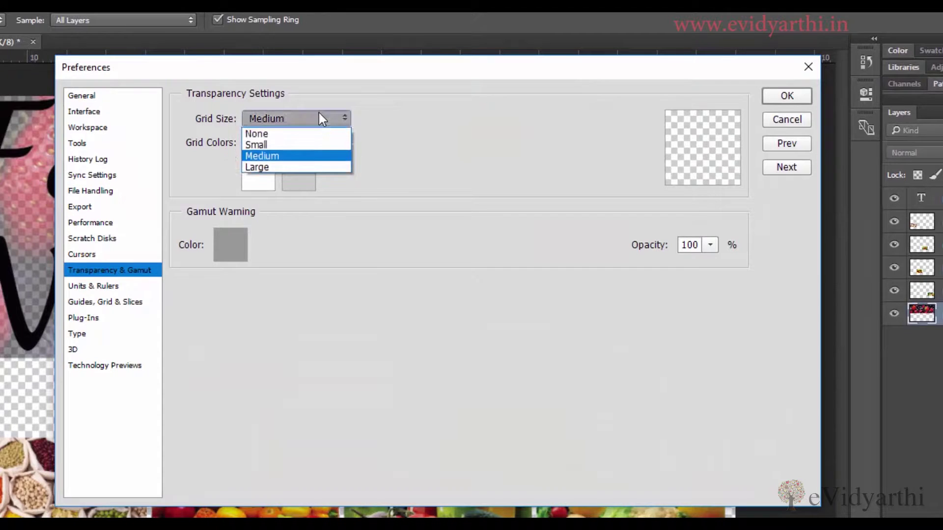
click(310, 156)
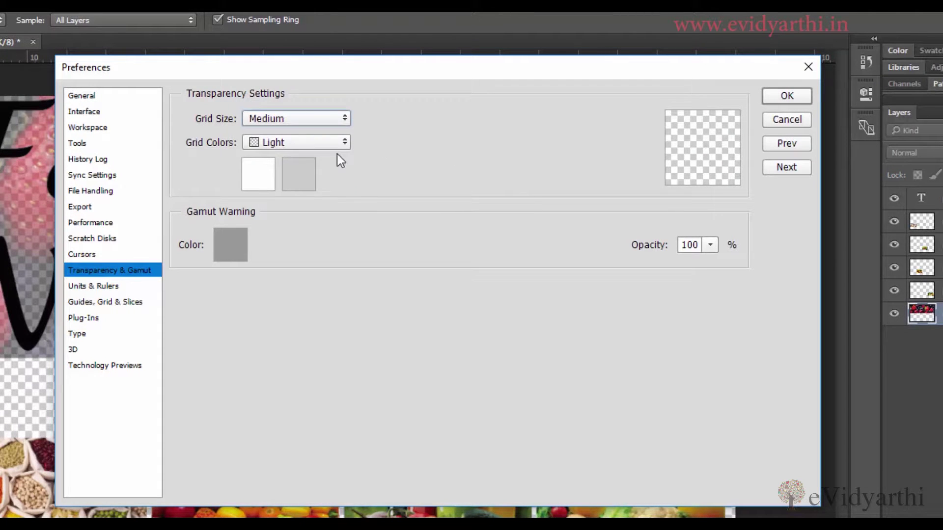
click(308, 143)
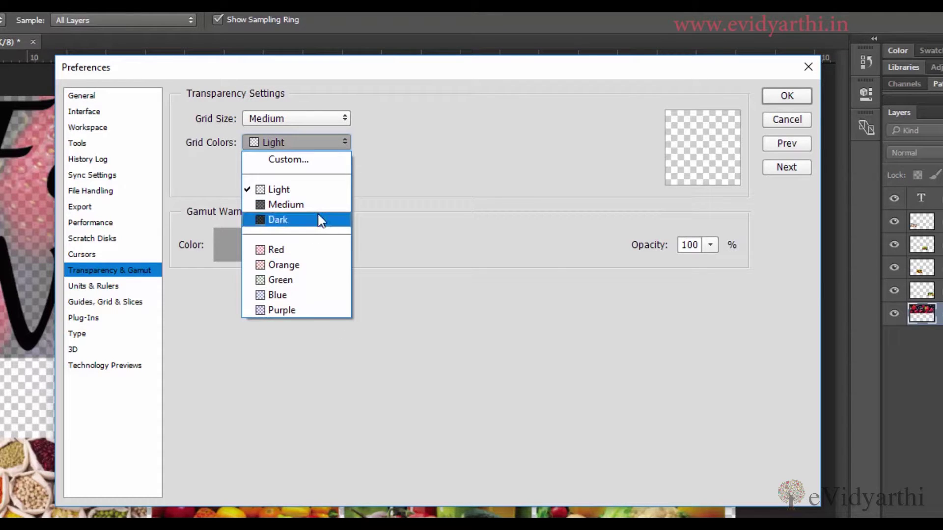
click(440, 161)
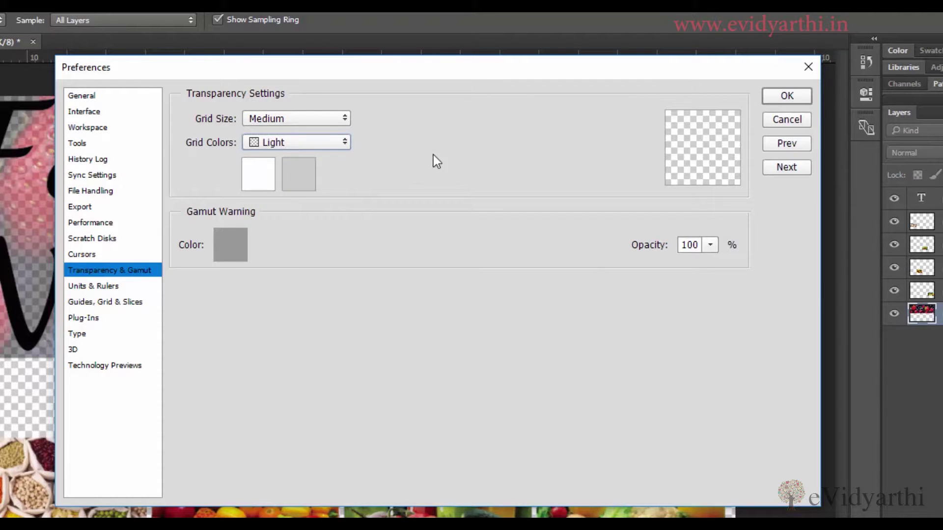
click(275, 123)
click(276, 132)
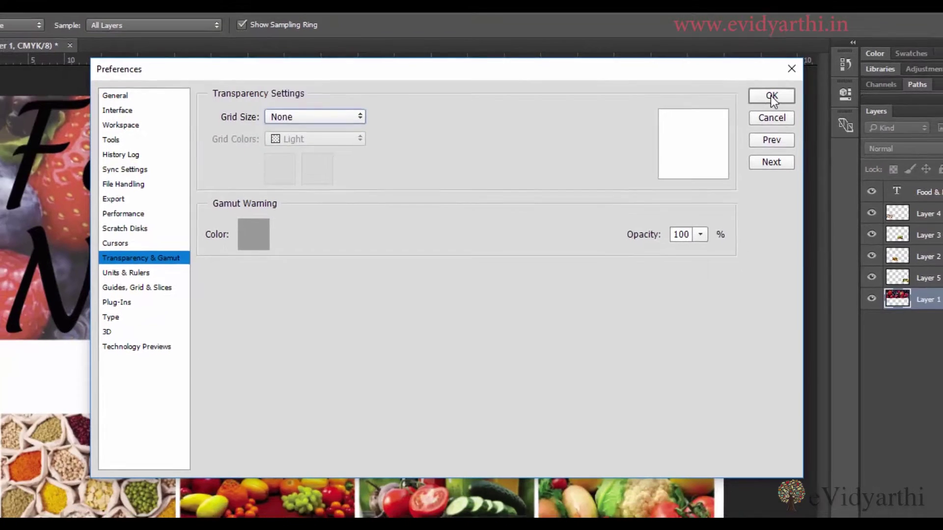
click(800, 96)
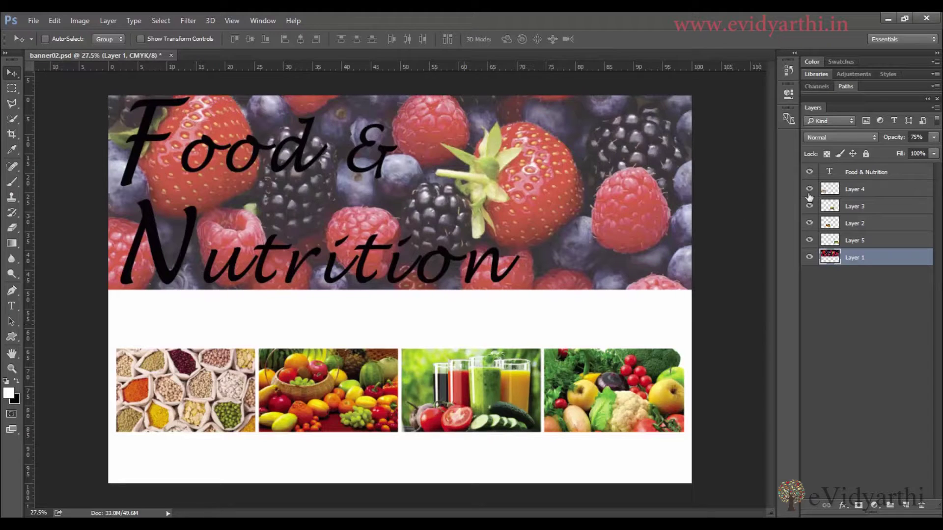
click(933, 138)
drag(924, 150, 926, 148)
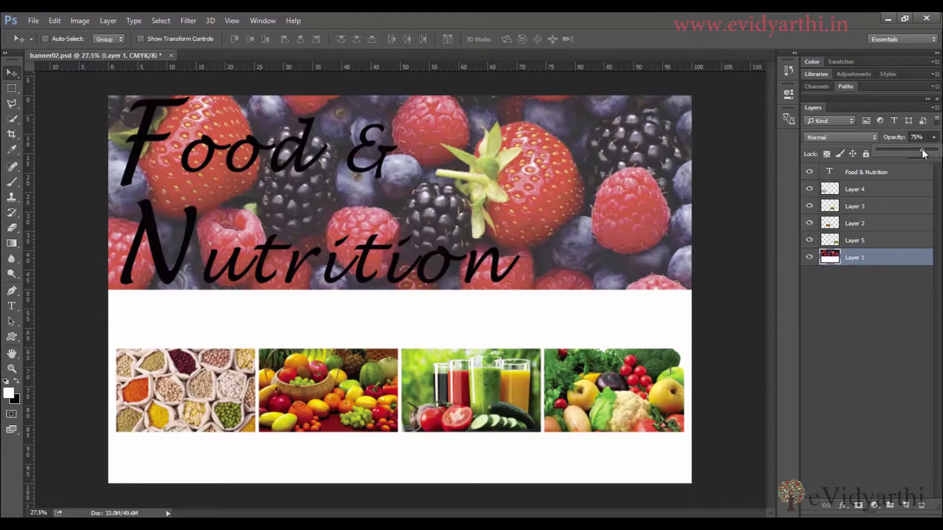
click(884, 334)
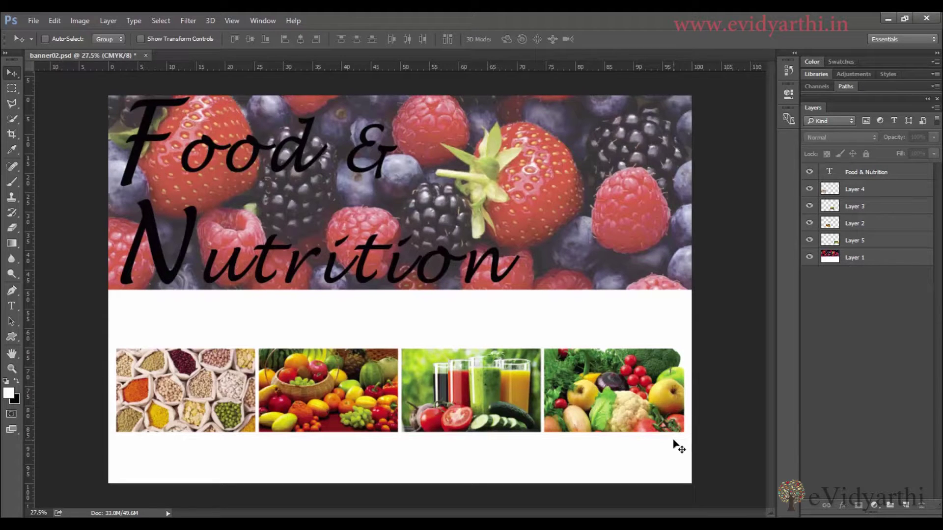
click(909, 257)
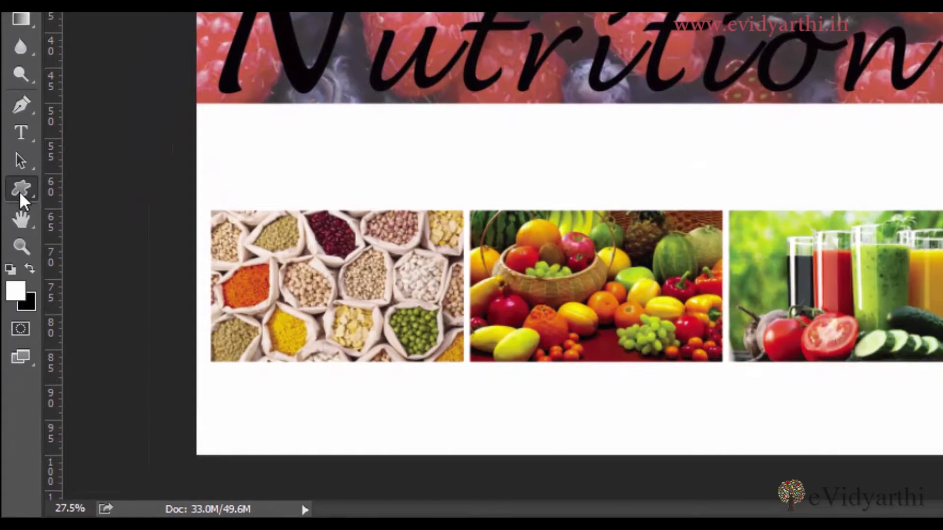
Step: Reset the Rectangle Tool and draw a black-stroked rectangle around the four food images
right_click(19, 190)
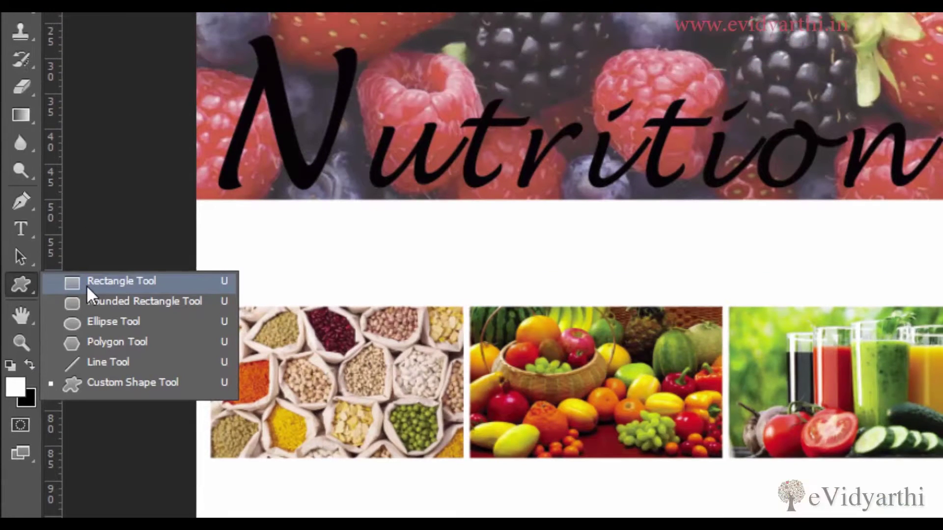
click(113, 186)
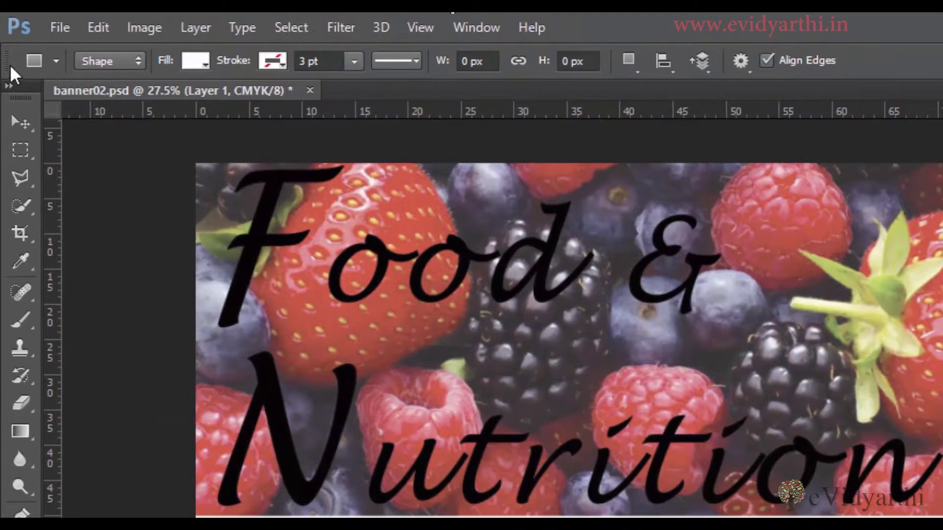
right_click(21, 60)
click(93, 58)
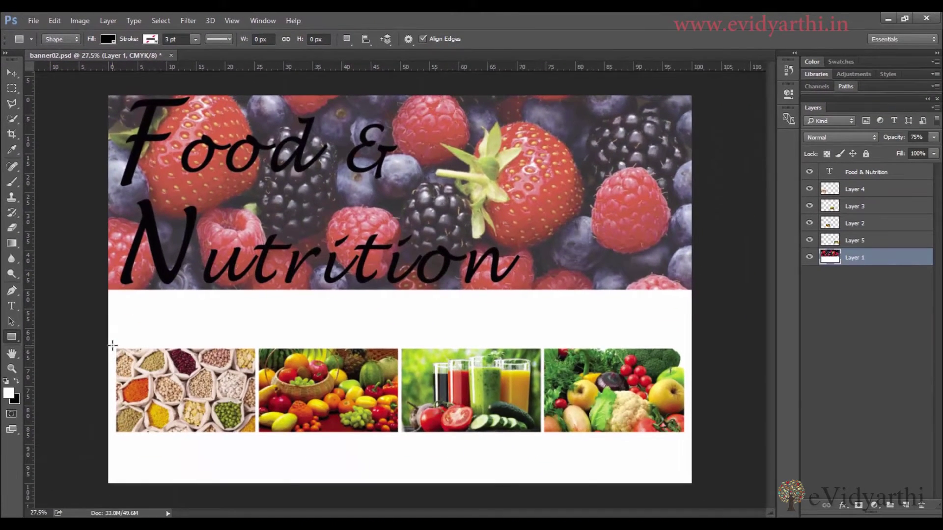
drag(113, 344, 687, 435)
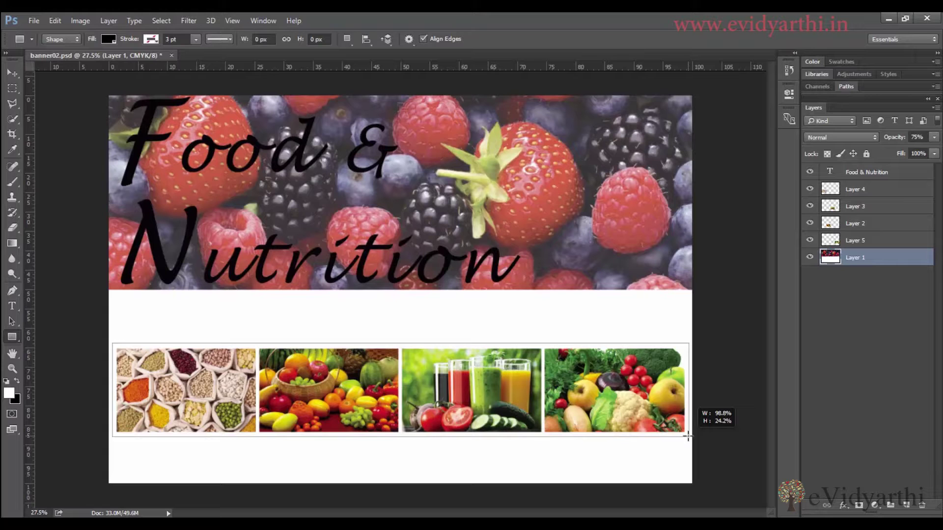
drag(687, 436, 688, 437)
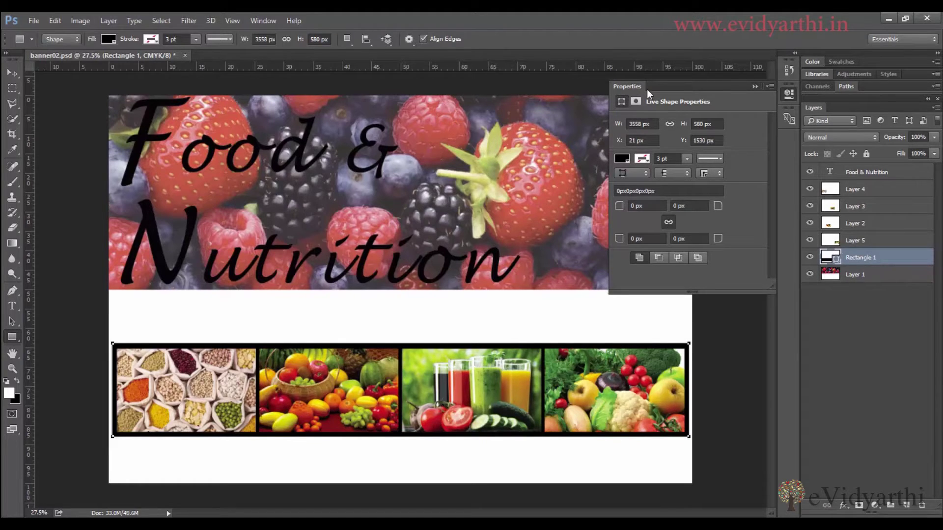
Step: Hide the rectangle's path and lower Rectangle 1's opacity to about 76%
click(755, 86)
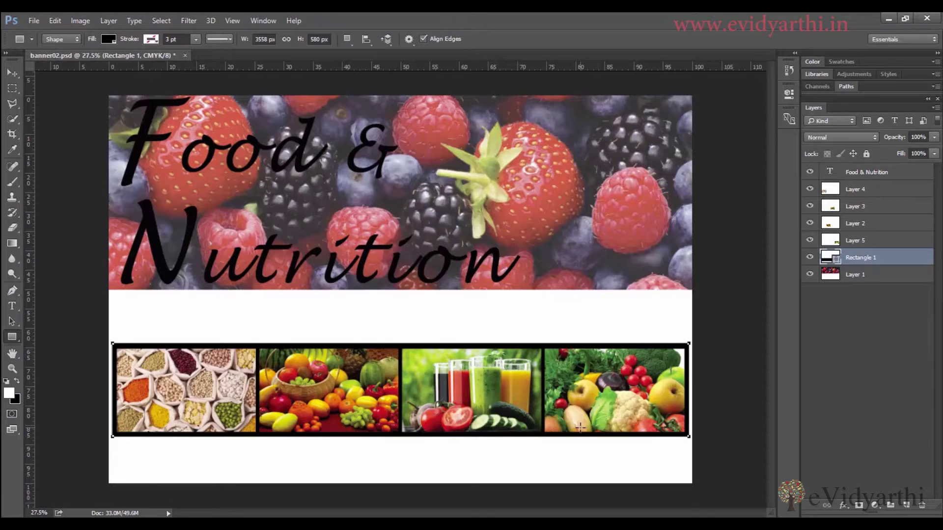
key(Return)
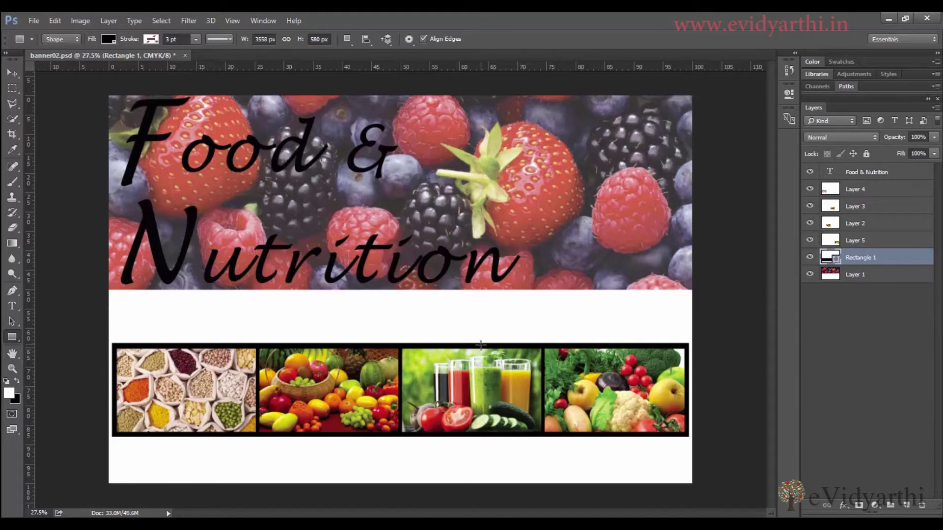
click(935, 138)
drag(936, 150, 924, 151)
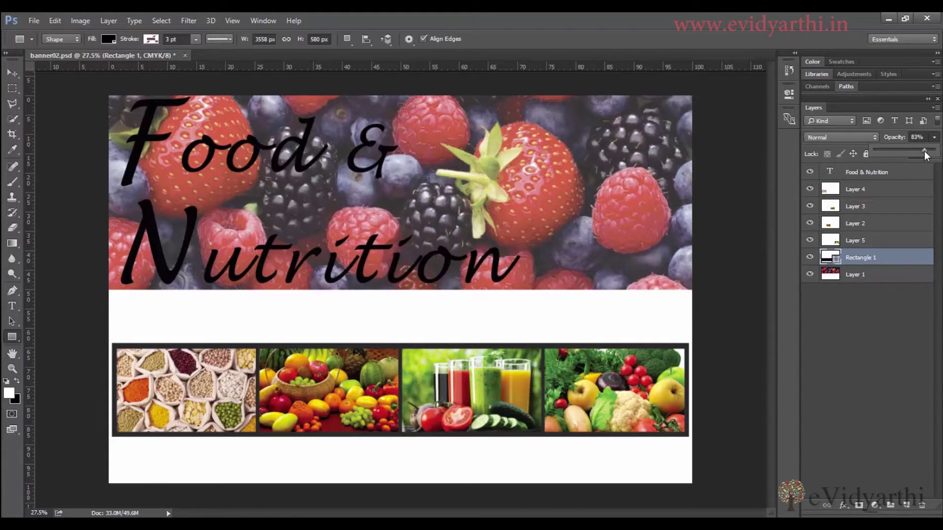
click(878, 256)
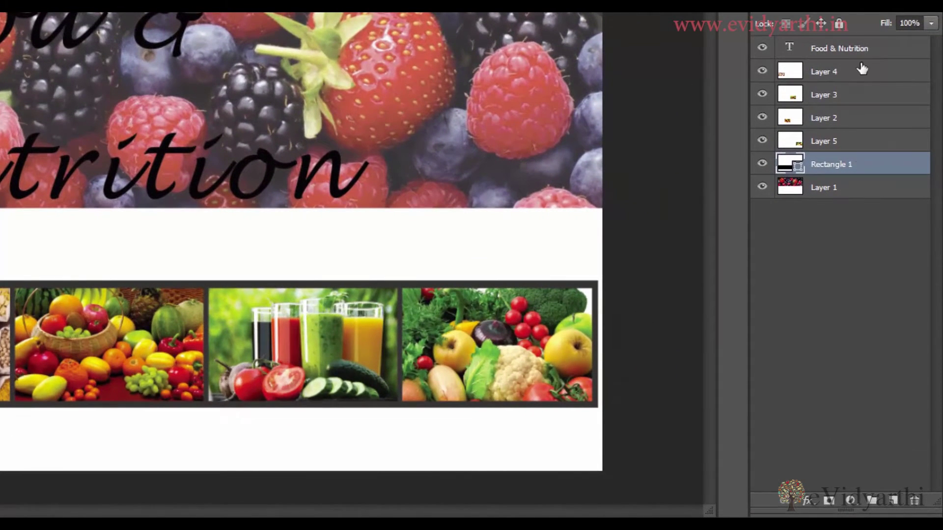
Step: Select Layers 4, 3, 2 and 5 and group them into Group 1
click(863, 69)
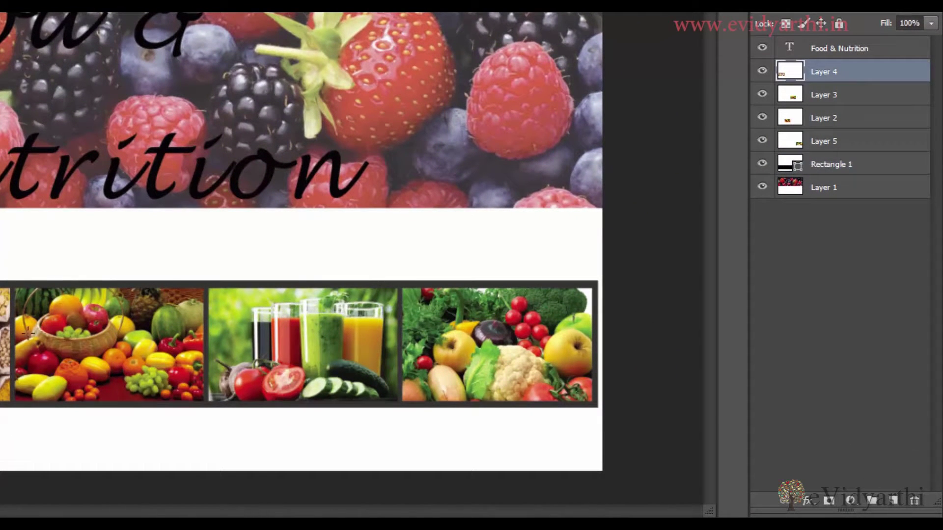
shift+click(864, 98)
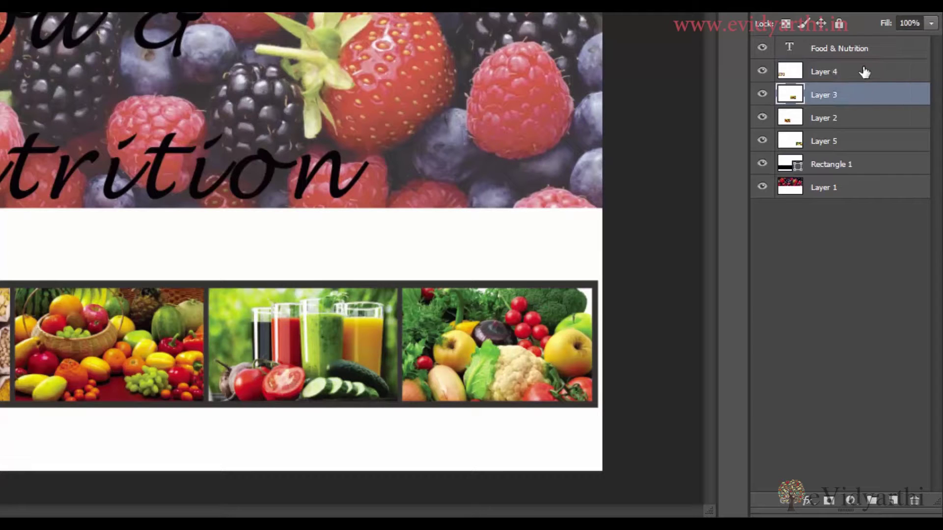
shift+click(855, 118)
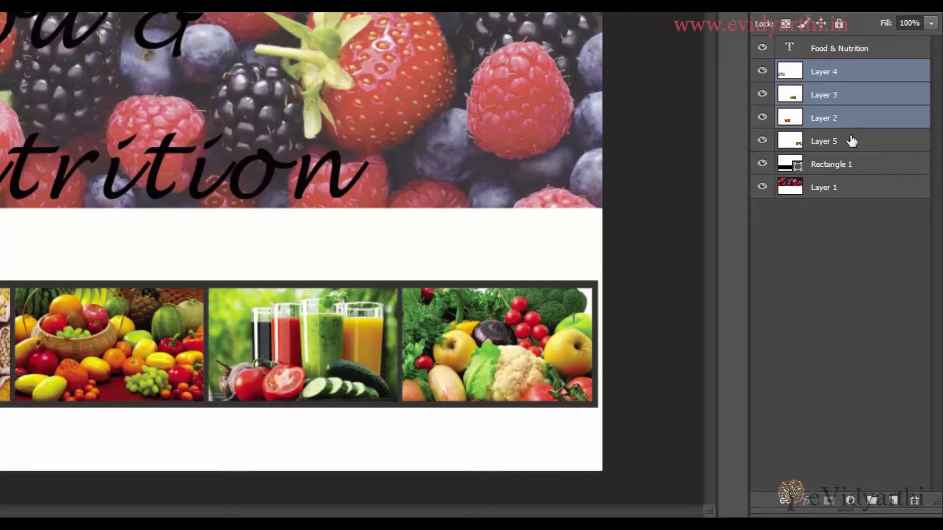
shift+click(838, 141)
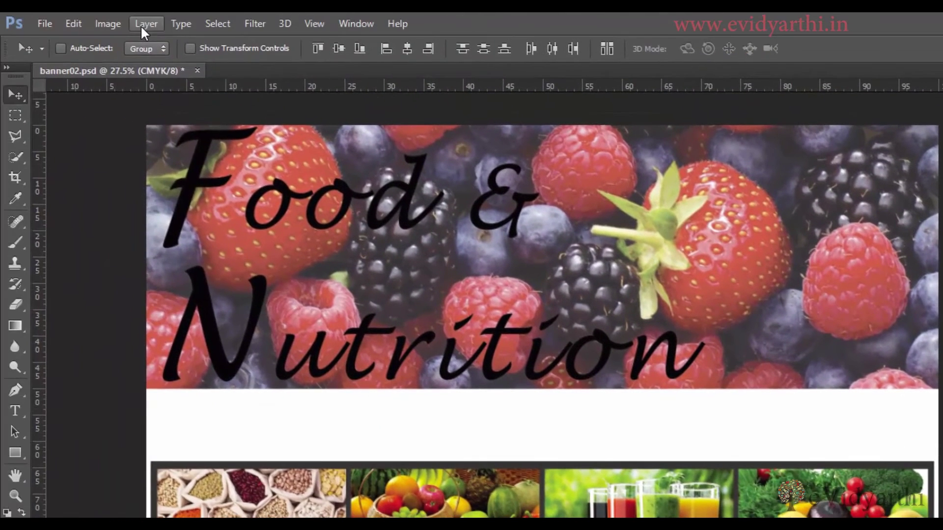
click(141, 24)
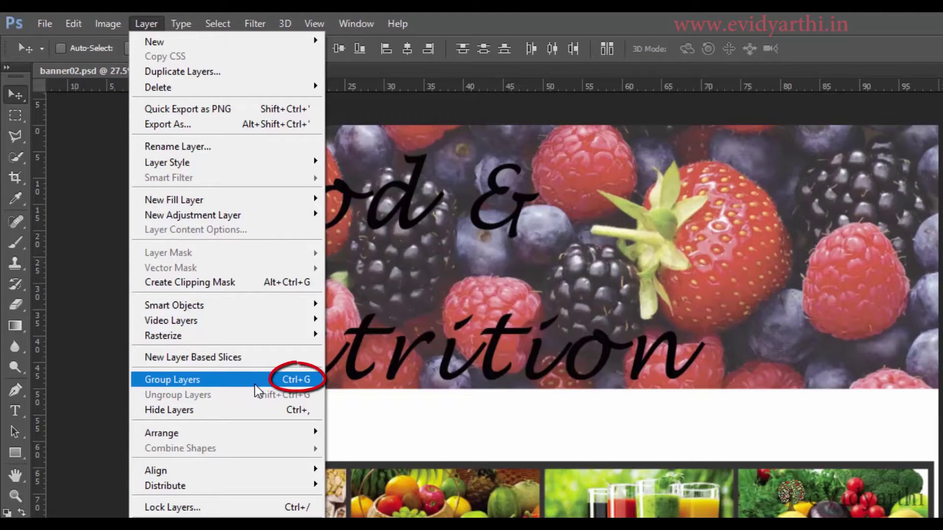
click(256, 386)
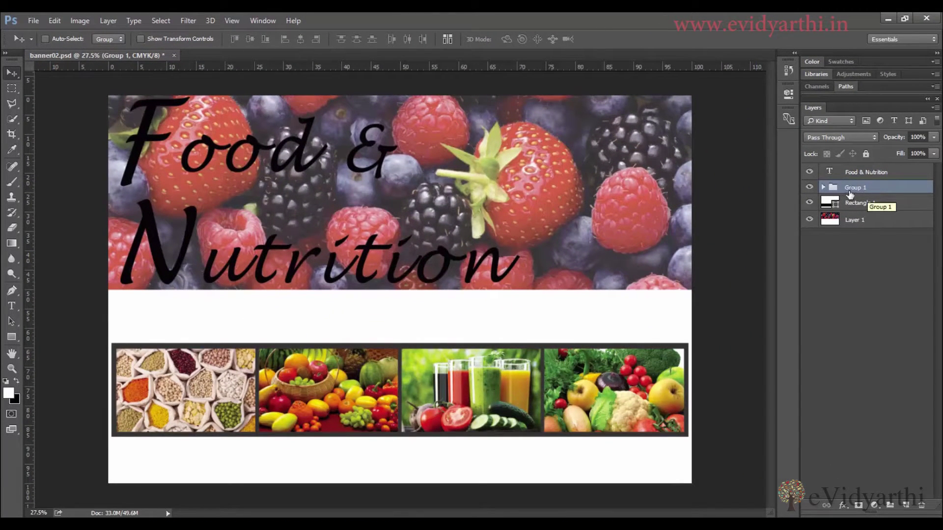
Step: Rename Group 1 to 'Small images' and check its four layers by expanding and collapsing it
double_click(859, 188)
text(Small images)
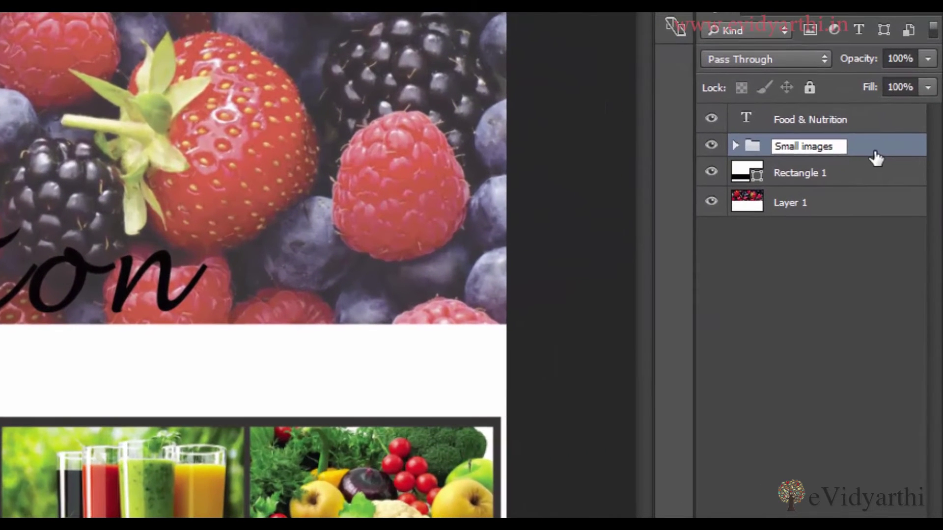
key(Return)
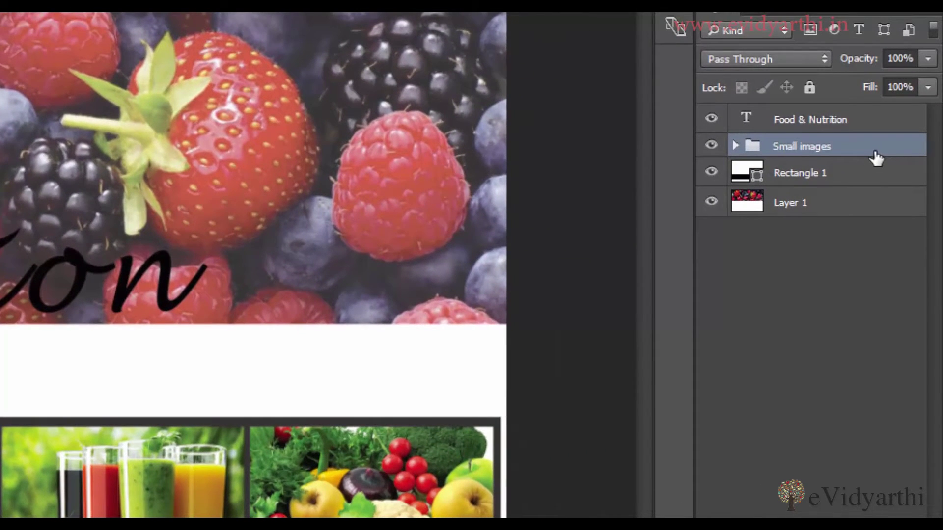
click(736, 146)
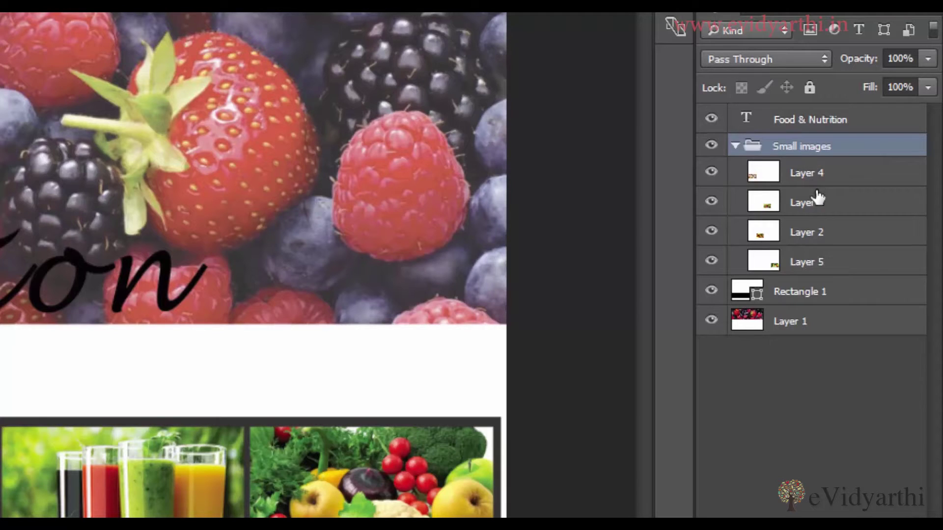
click(735, 146)
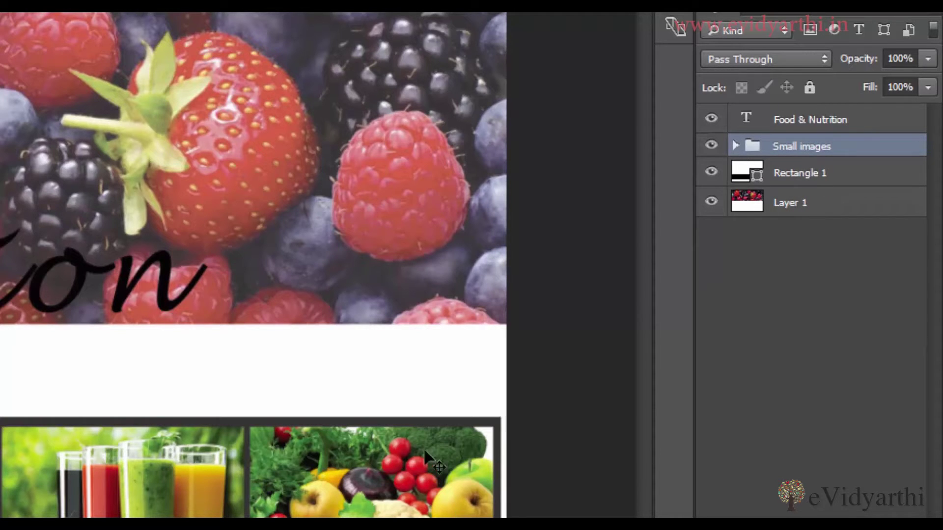
click(816, 178)
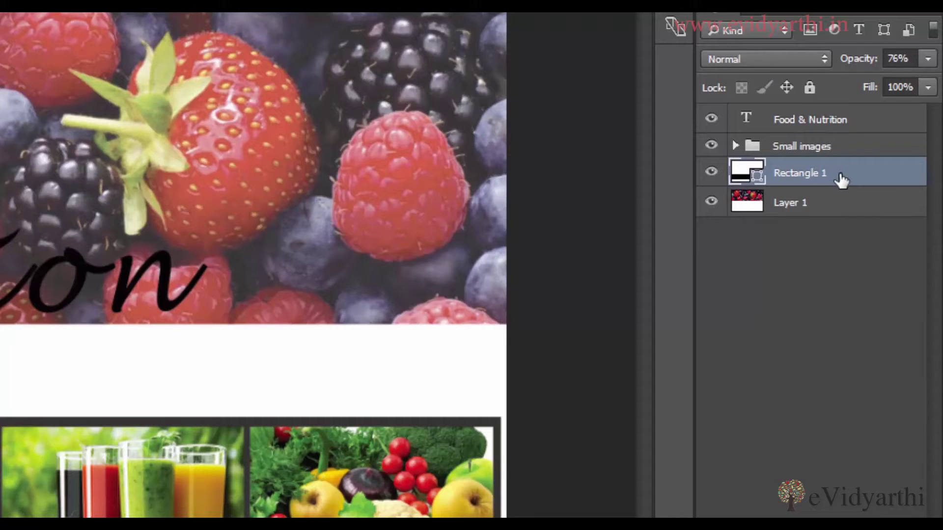
Step: Move Rectangle 1 into the Small images group below Layer 5, then collapse the group
drag(842, 179, 825, 148)
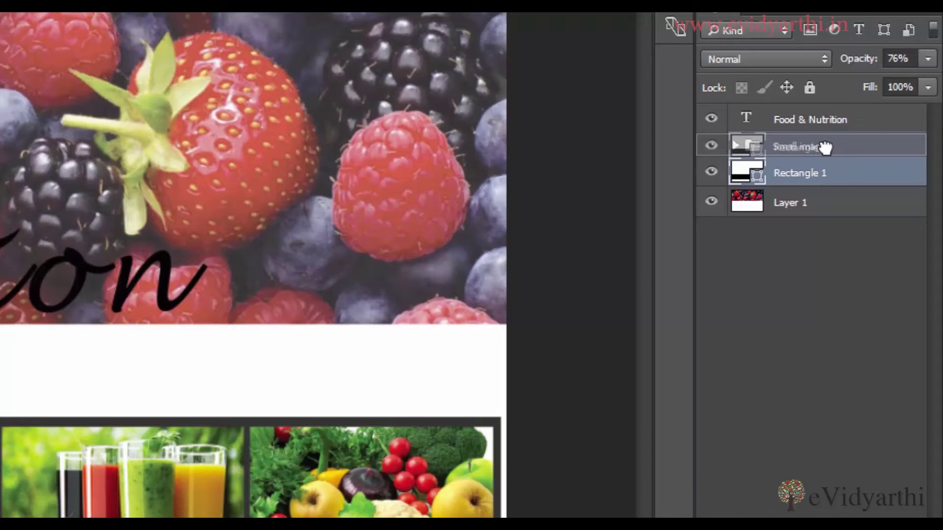
drag(825, 147, 825, 163)
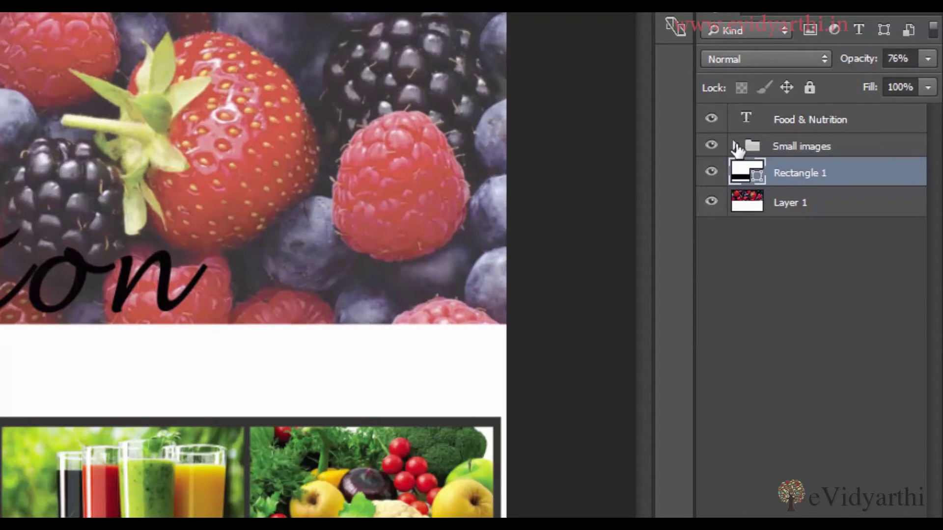
click(735, 146)
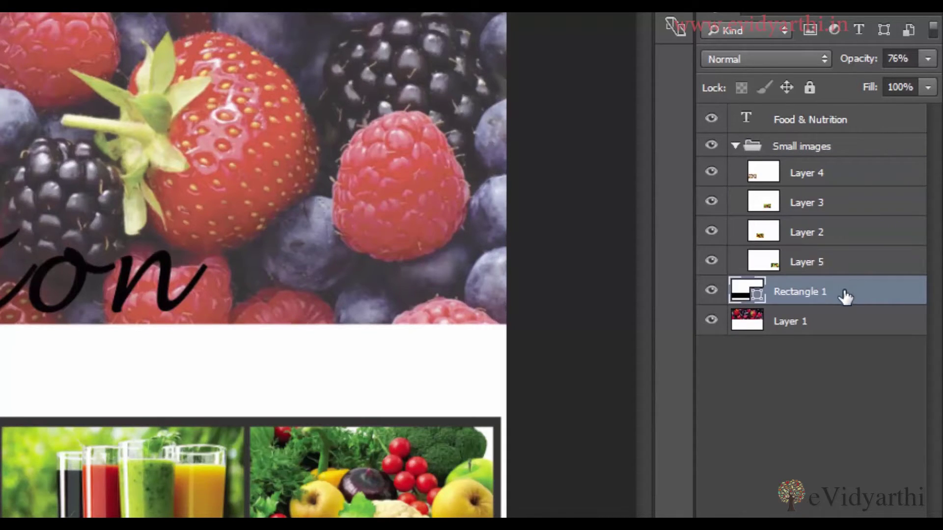
drag(844, 296, 837, 273)
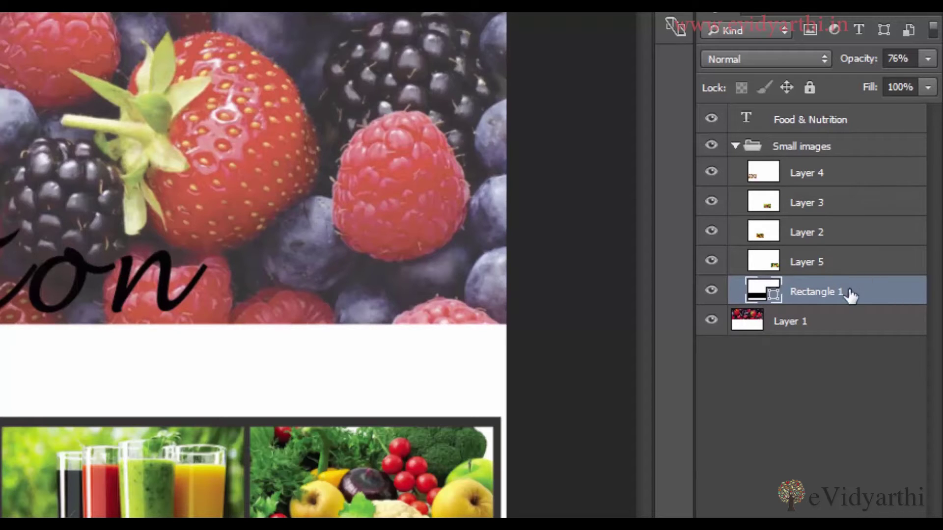
drag(840, 302, 833, 218)
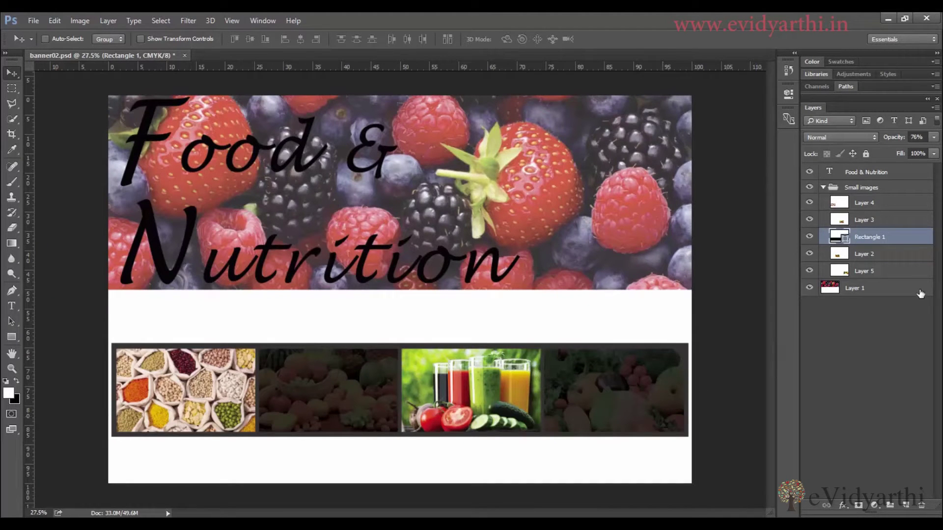
drag(883, 237, 888, 272)
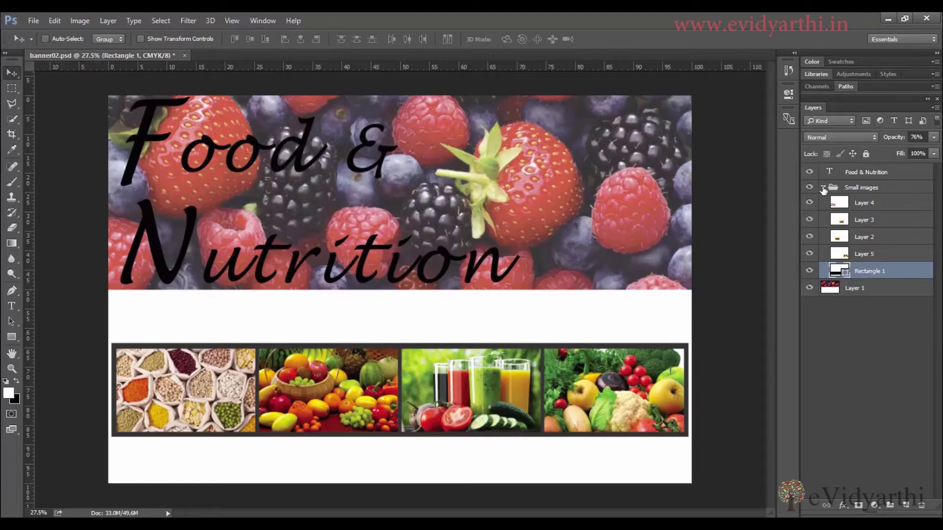
click(823, 188)
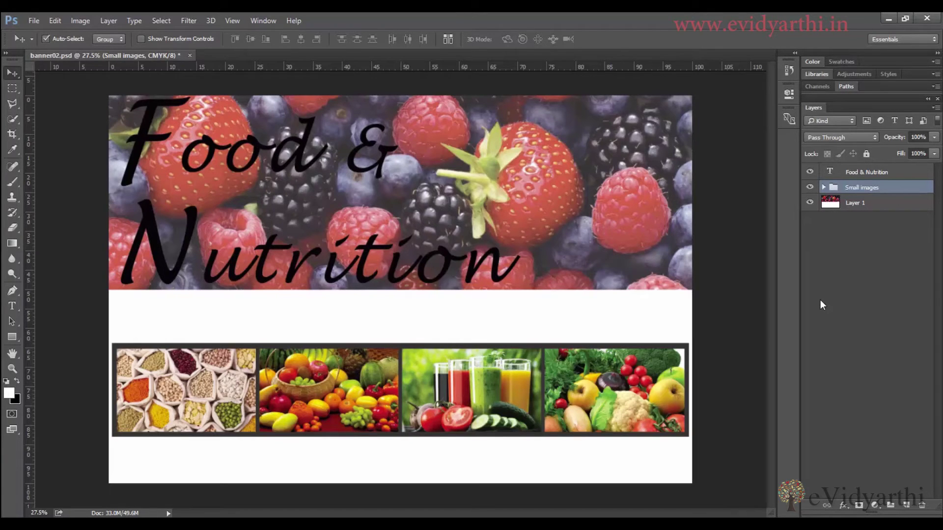
key(ctrl+t)
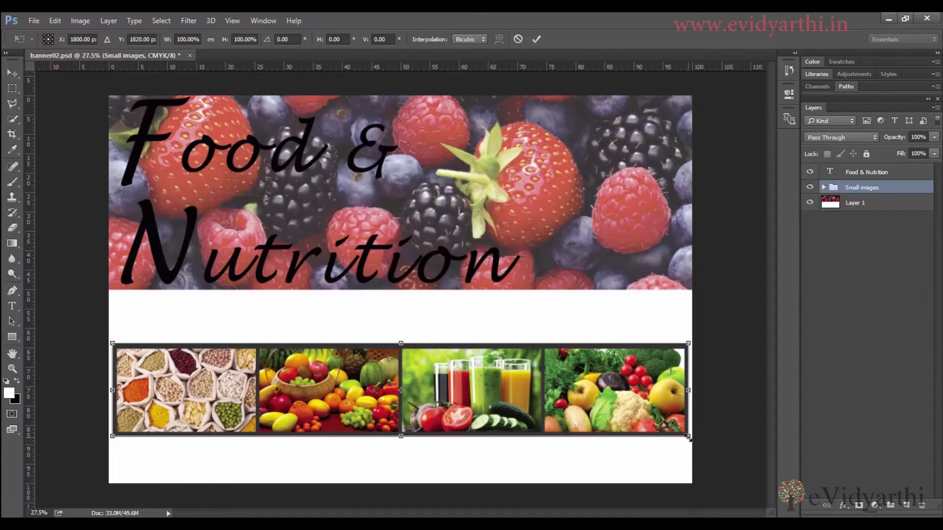
drag(688, 436, 673, 421)
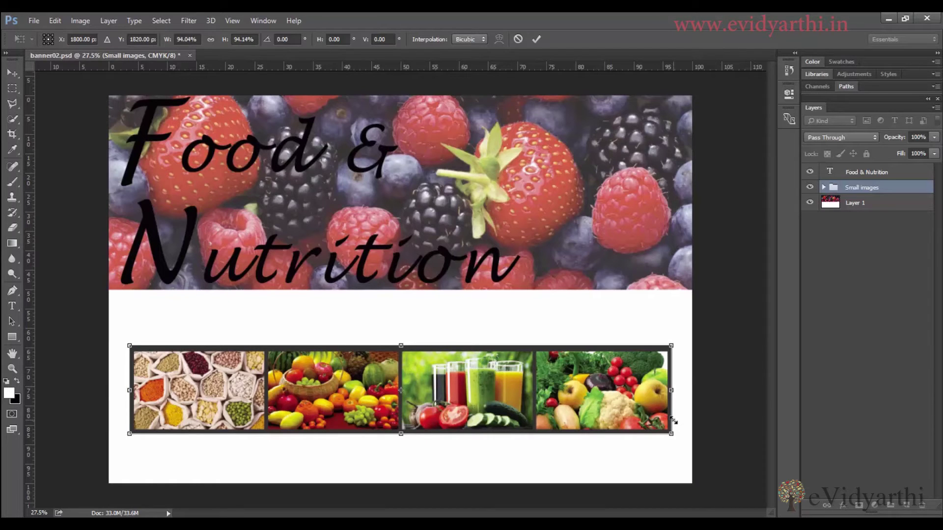
key(Escape)
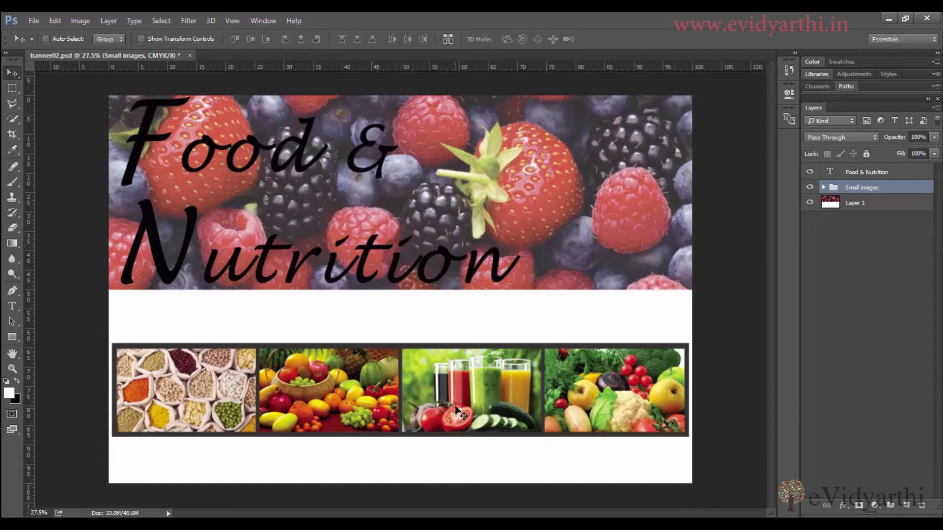
drag(461, 370, 452, 408)
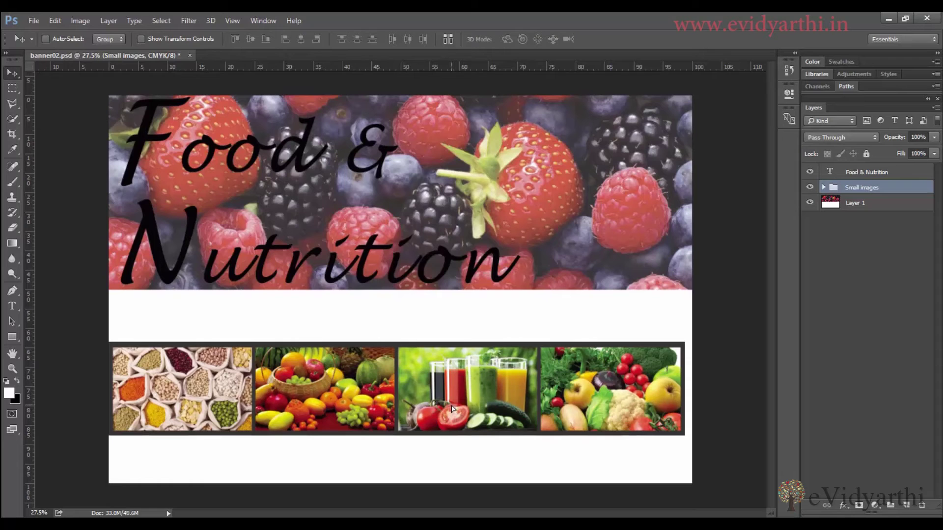
key(shift+Right)
key(shift+Right)
key(shift+Right)
key(shift+Down)
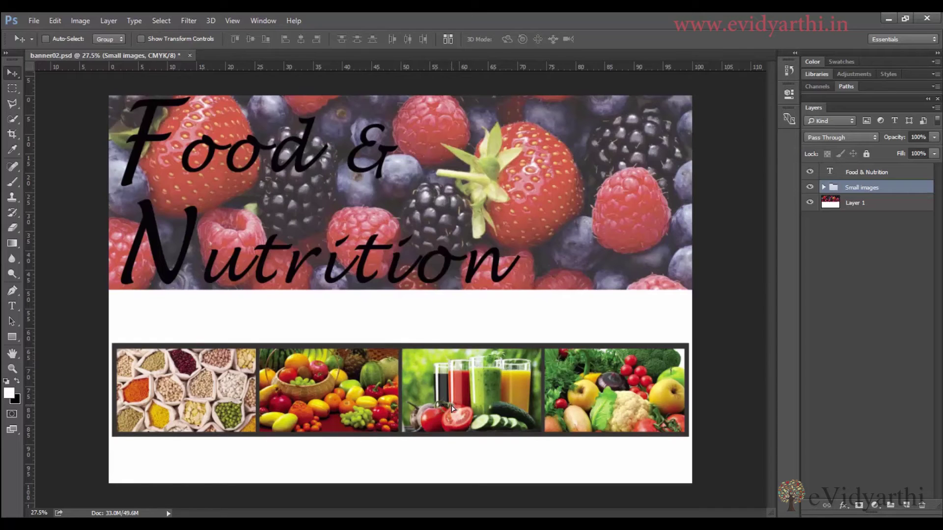
click(902, 176)
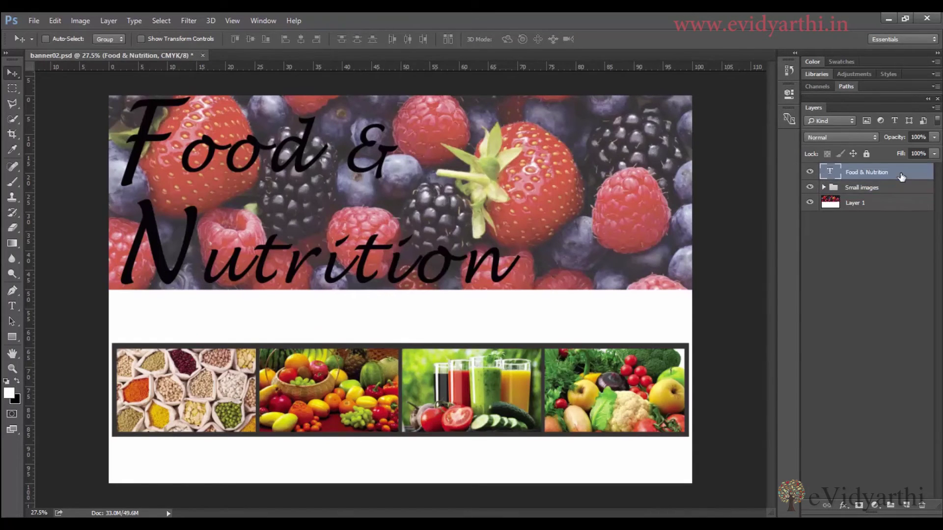
Step: Group the Food & Nutrition text with Layer 1 and name the group 'Banner'
ctrl+click(896, 207)
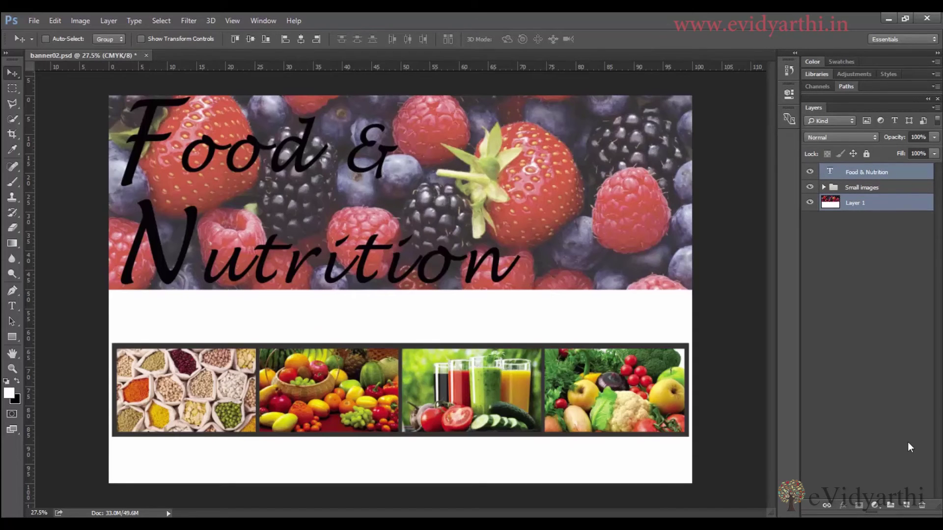
click(890, 507)
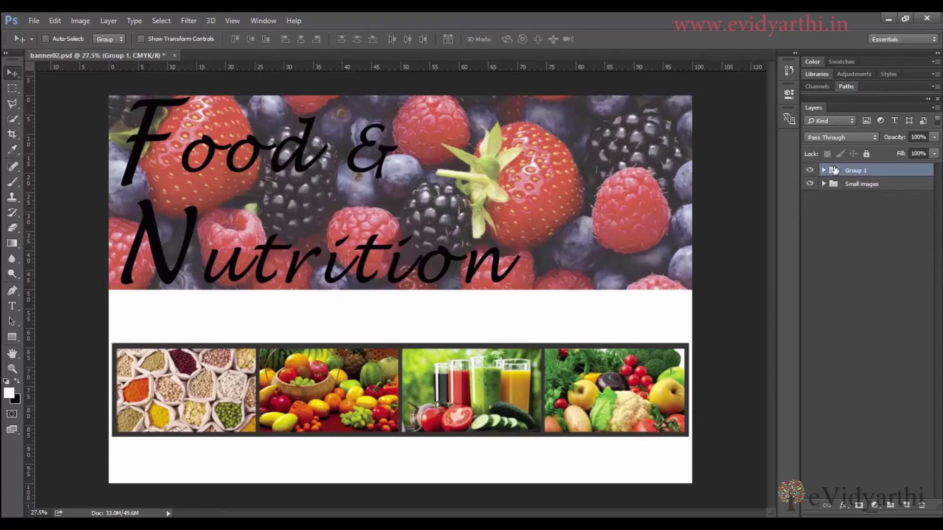
double_click(856, 171)
text(Banner)
key(Return)
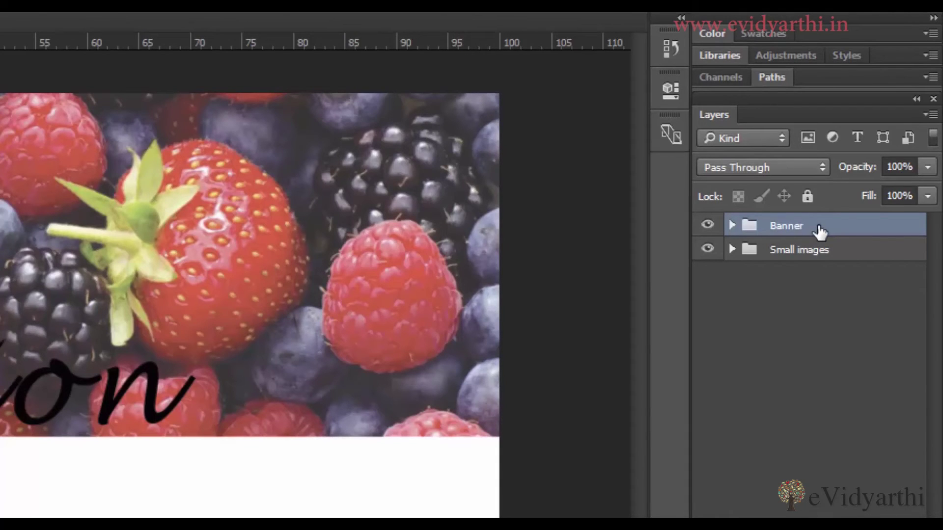
drag(819, 232, 800, 465)
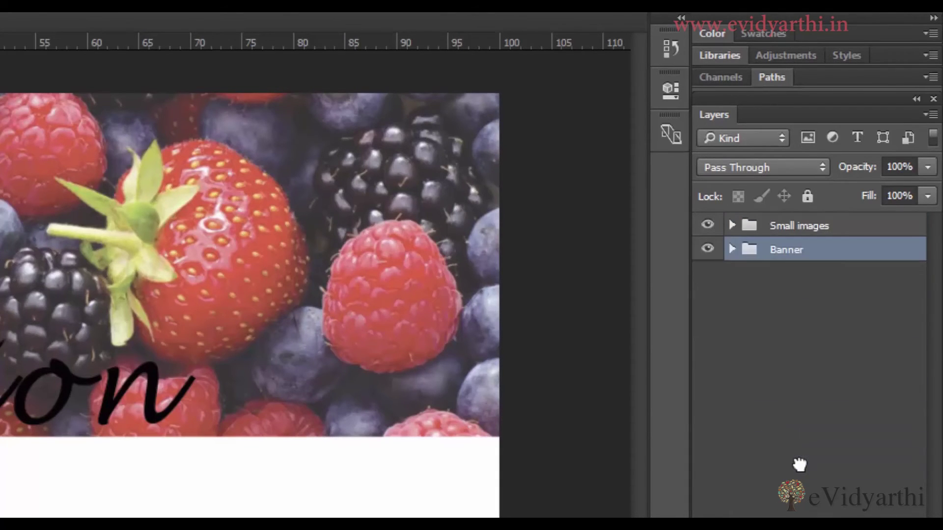
click(849, 228)
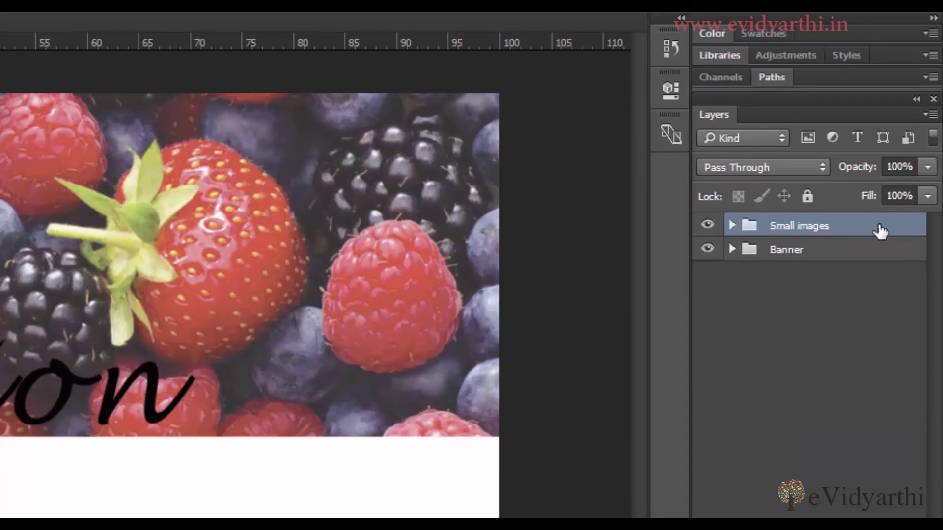
drag(879, 230, 873, 363)
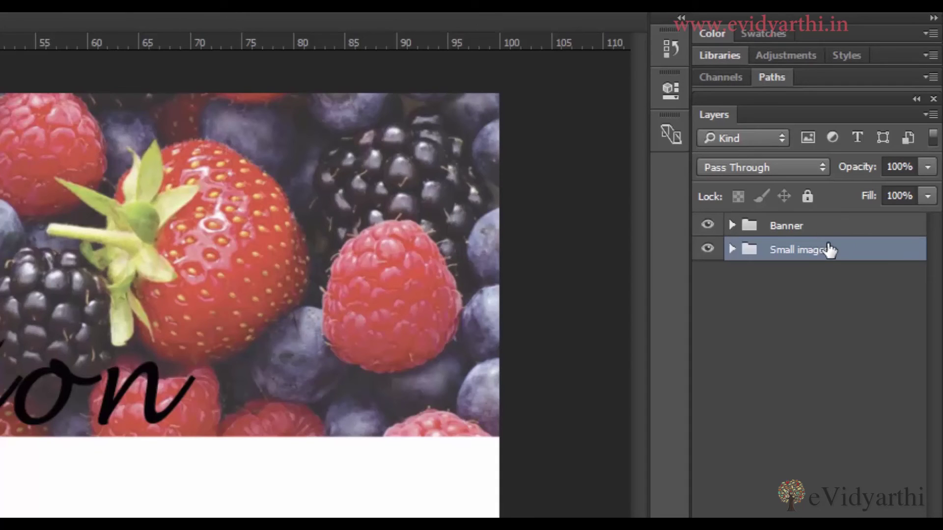
drag(829, 250, 800, 226)
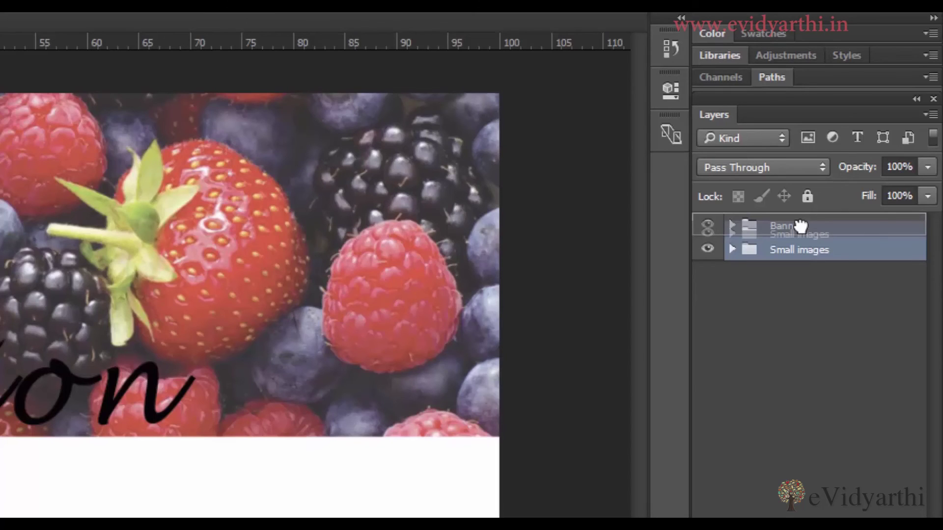
drag(800, 226, 800, 300)
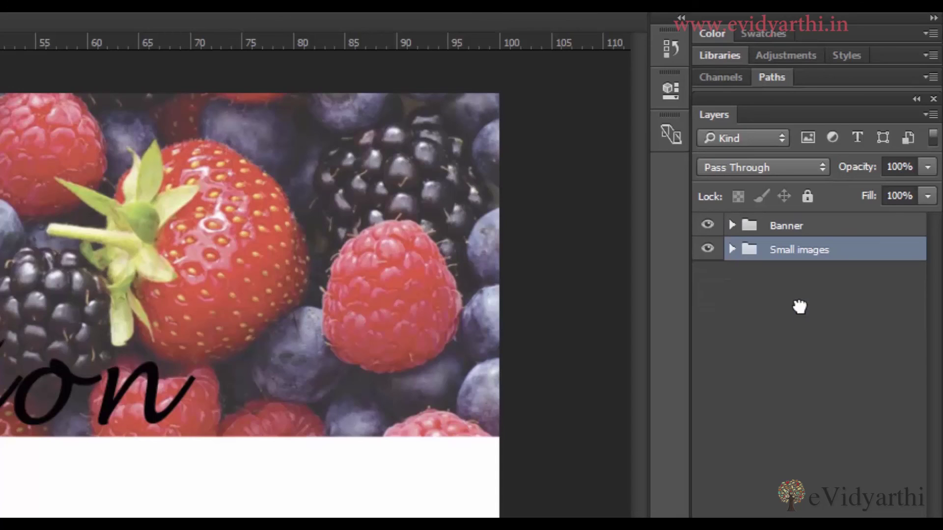